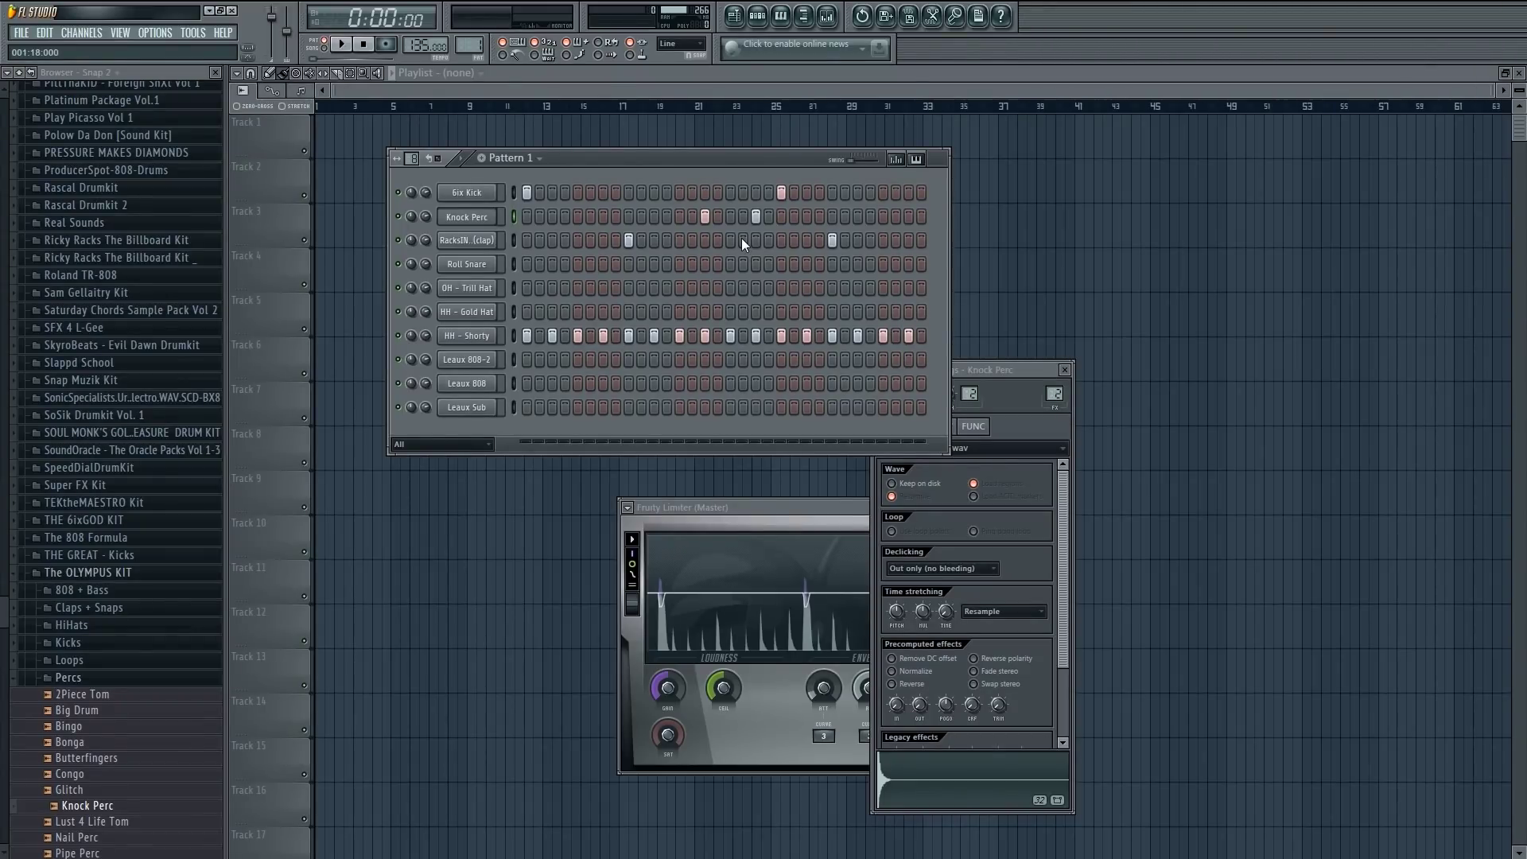
- Expand the Y.I.B. and Zaytoven DrumKit sample folders and drag a Zaytoven kit sample around
left_click_drag(3, 626, 3, 803)
left_click(165, 682)
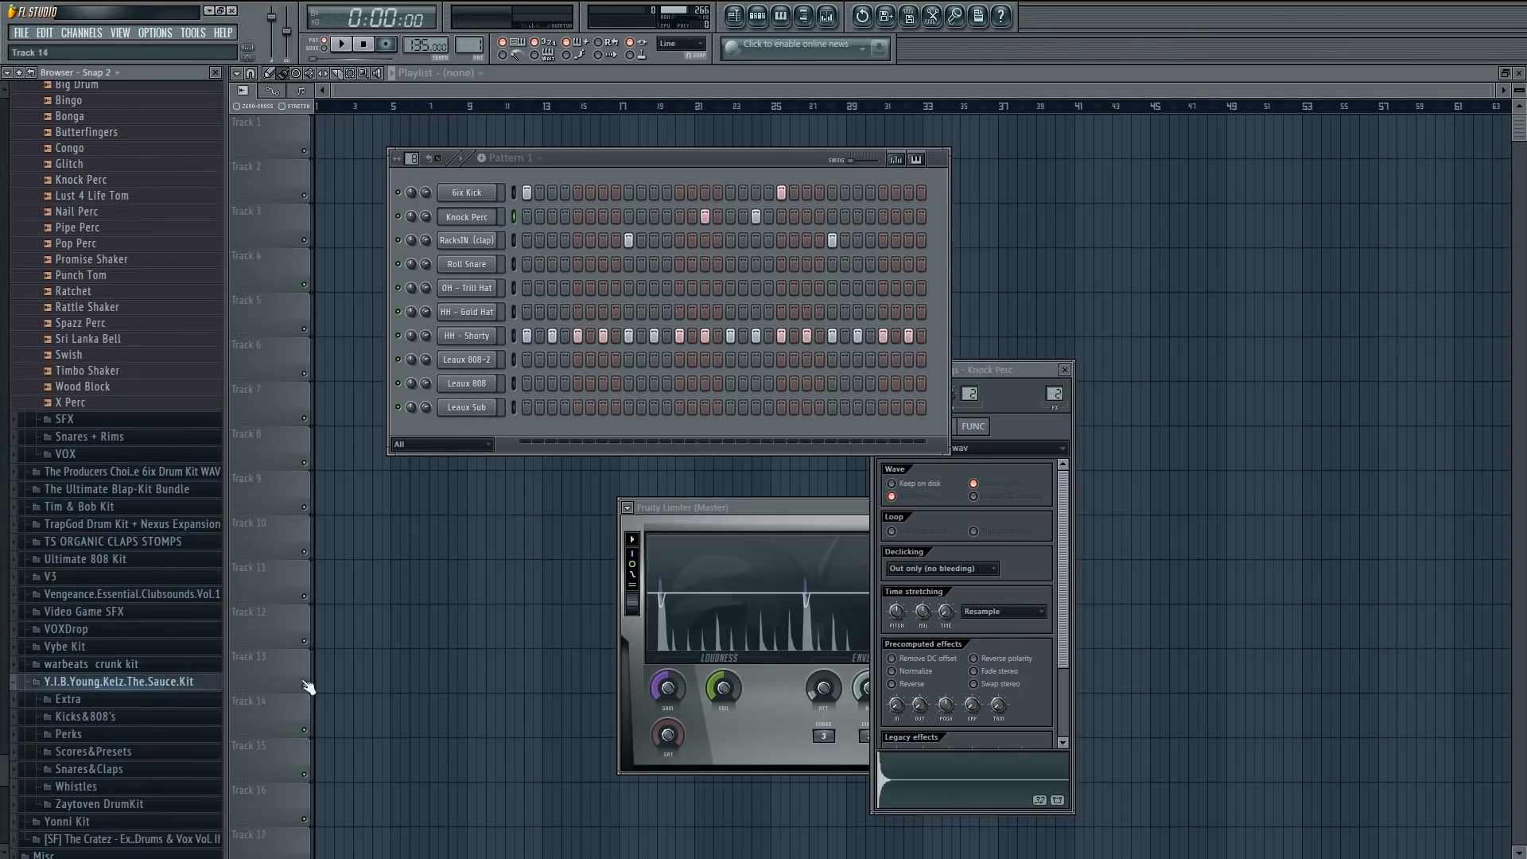
left_click(137, 805)
scroll(137, 812, "down", 3)
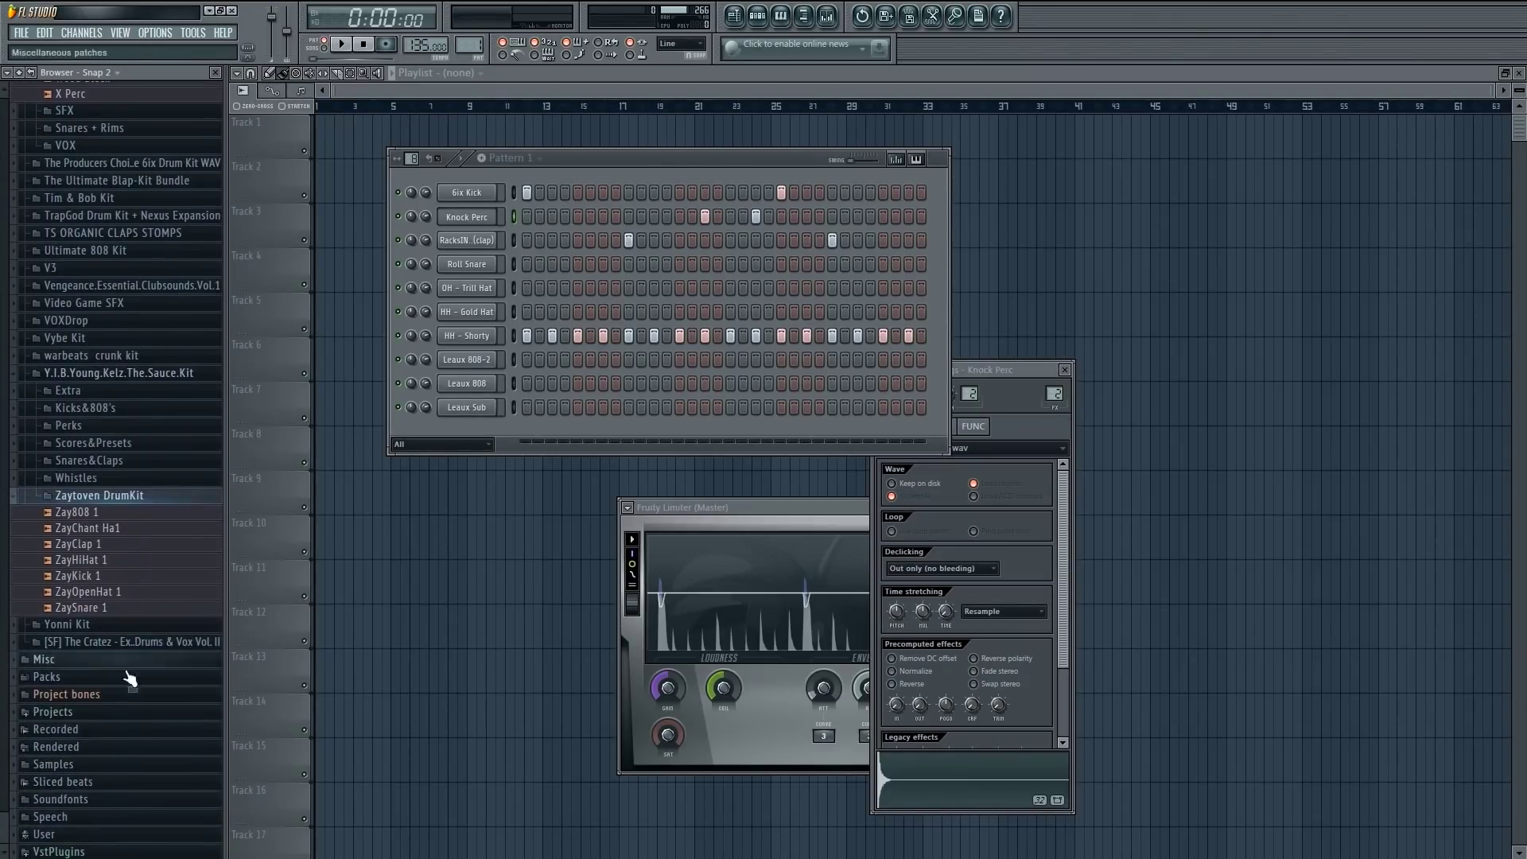
left_click_drag(115, 564, 159, 216)
scroll(160, 350, "up", 8)
scroll(152, 393, "up", 7)
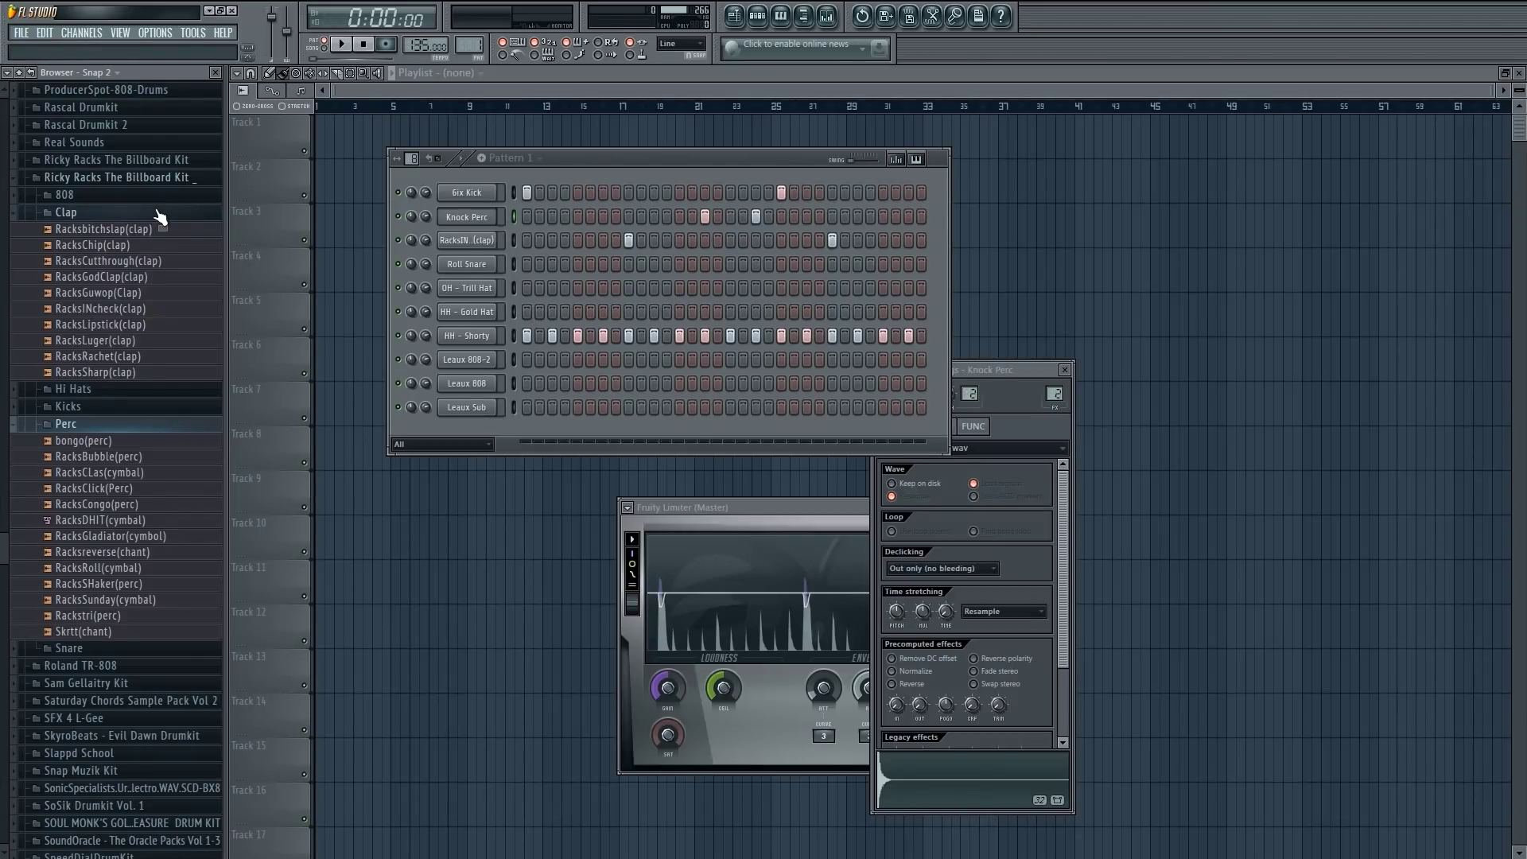
- Play the pattern, then add one clap hit and two Roll Snare hits
left_click(351, 46)
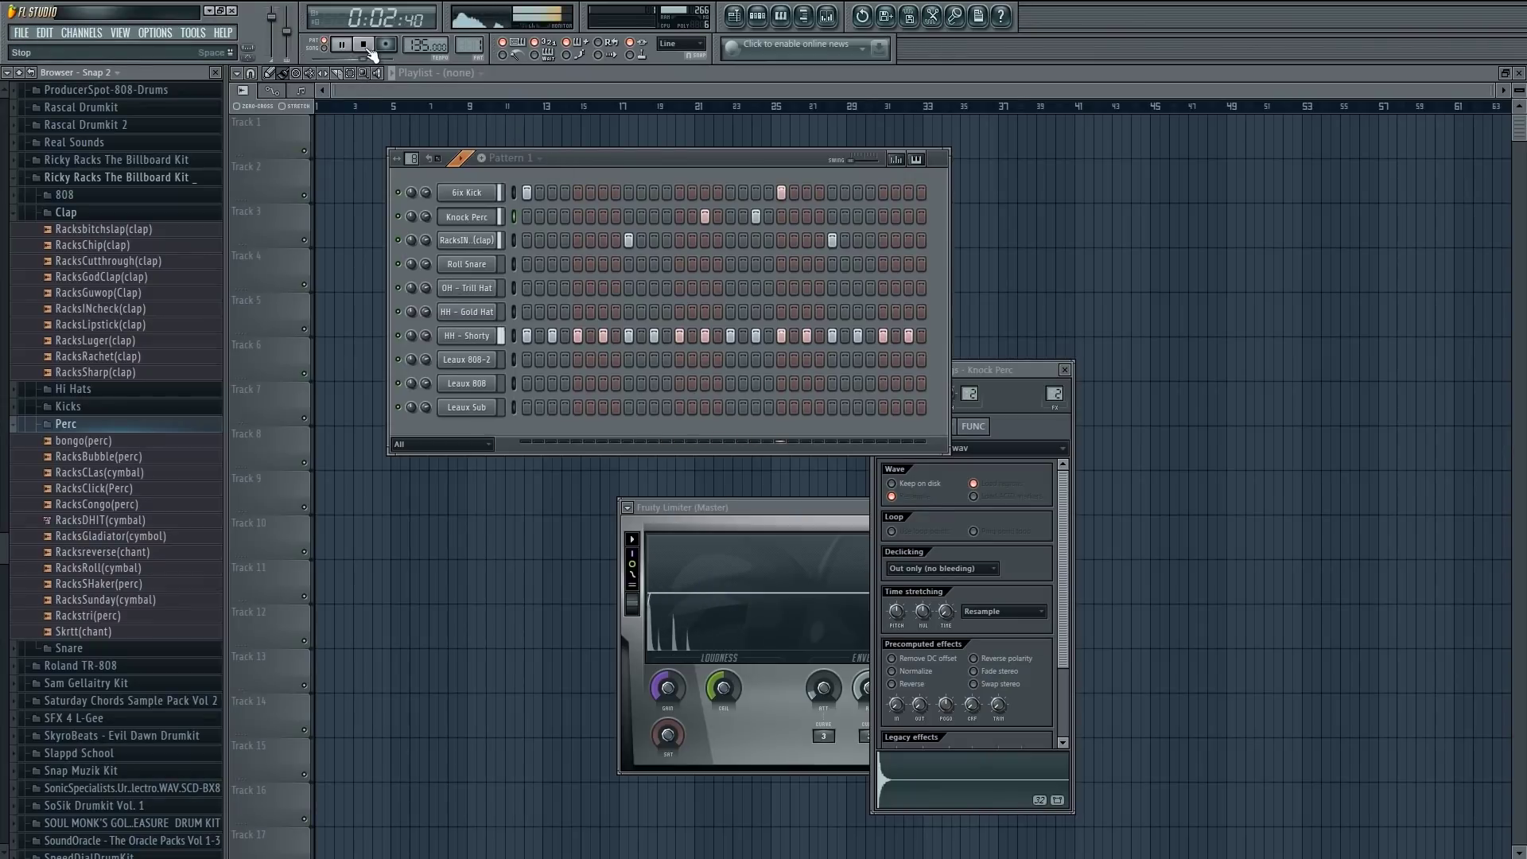
left_click(364, 45)
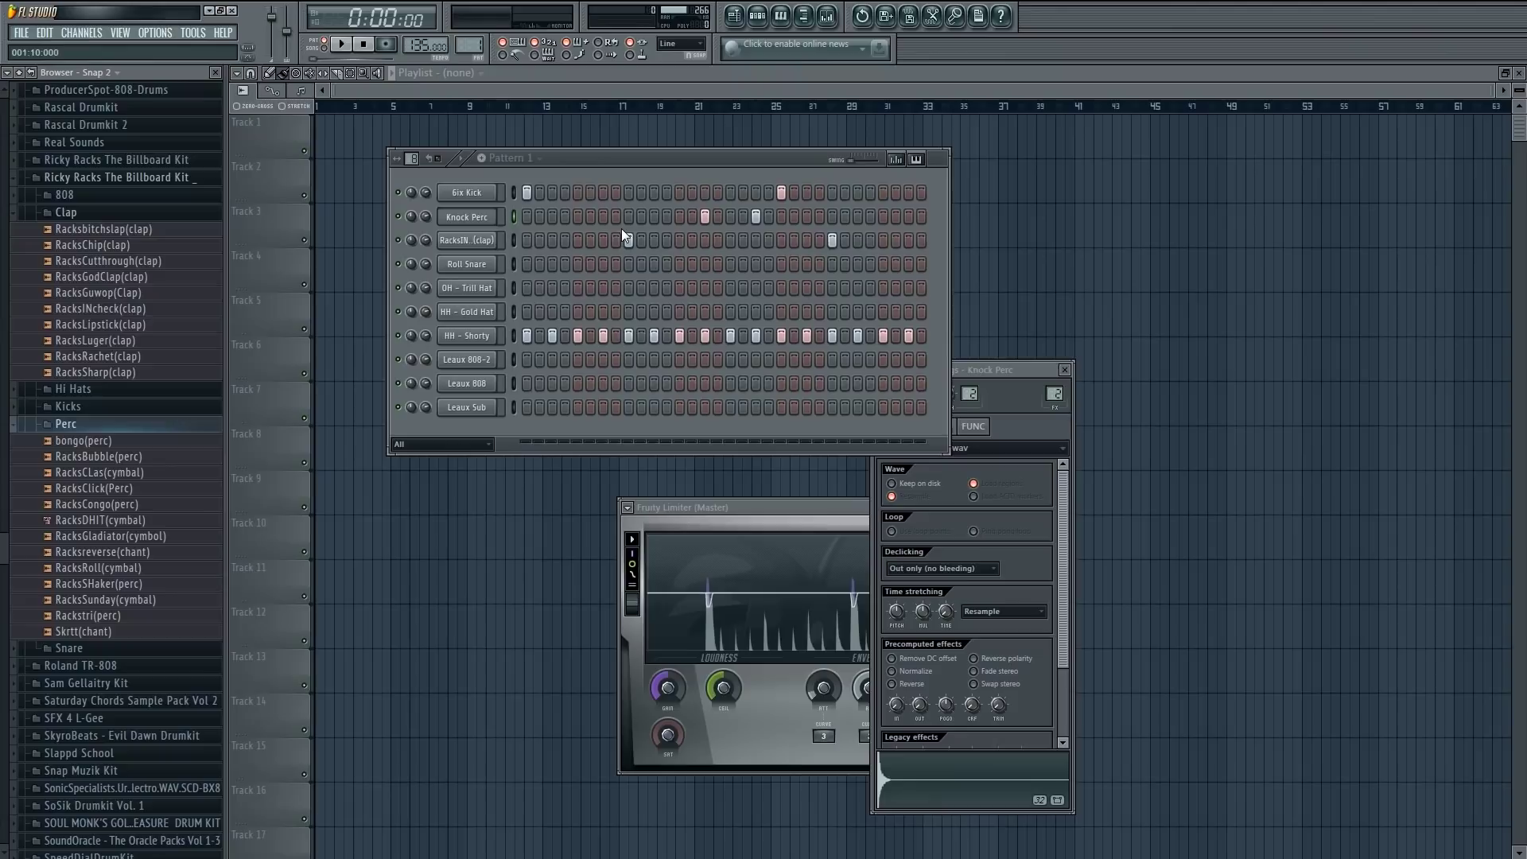
left_click(628, 240)
left_click(704, 263)
left_click(756, 264)
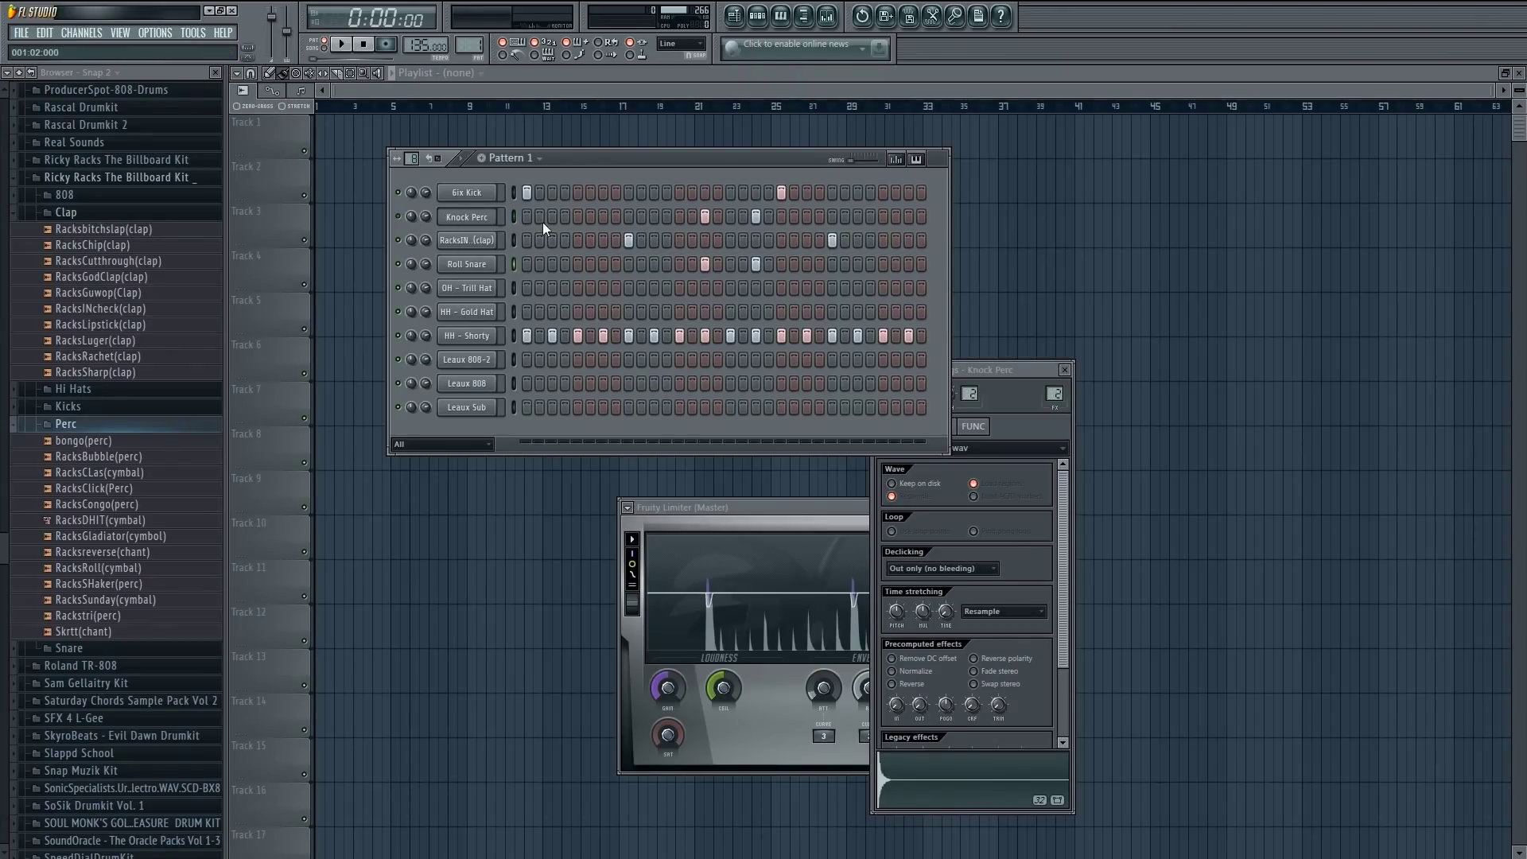
left_click(467, 263)
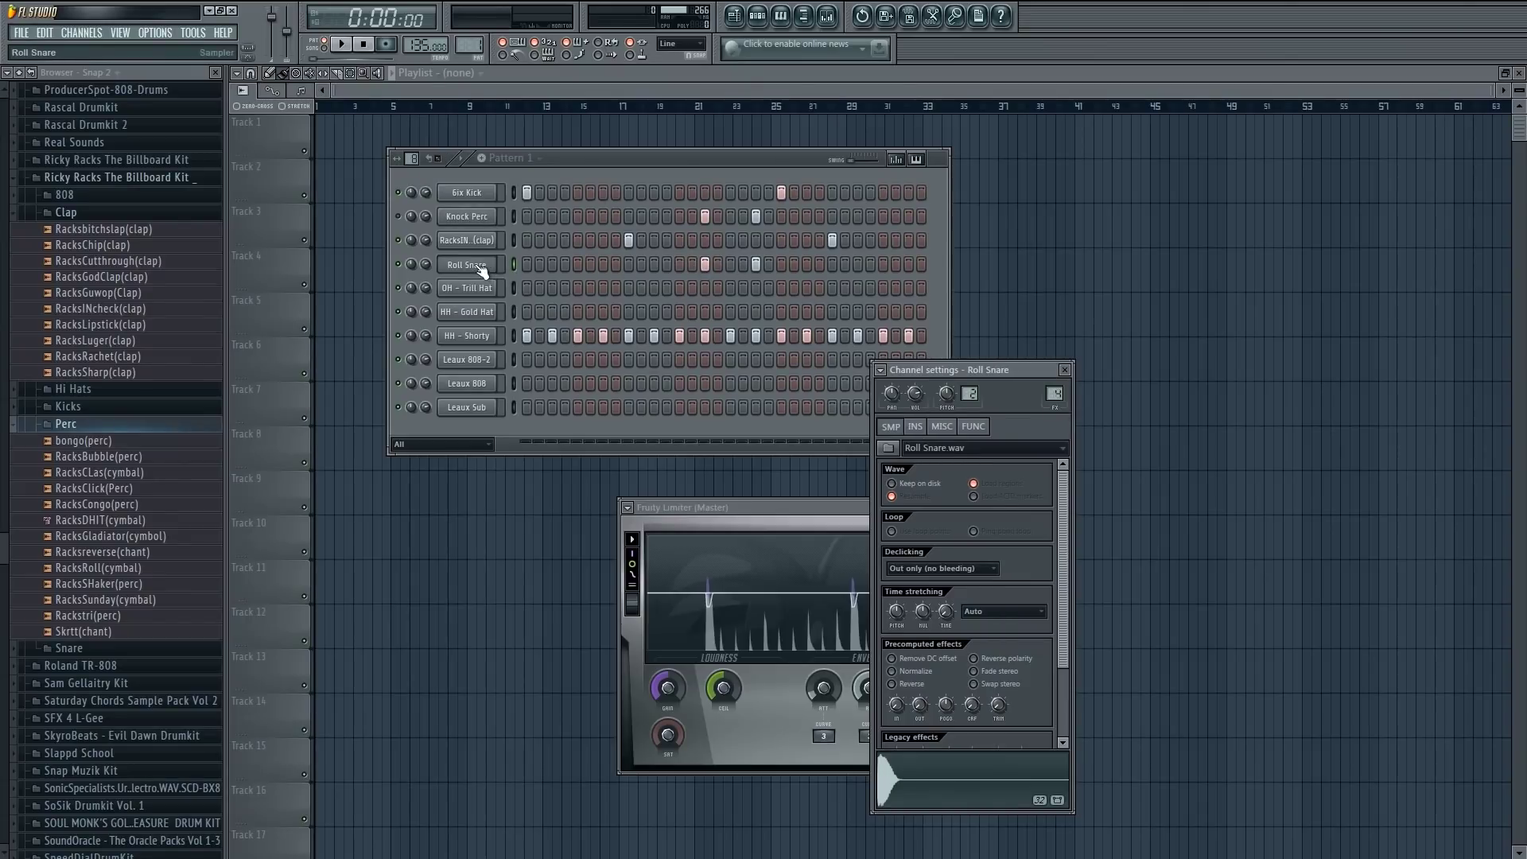
key("space")
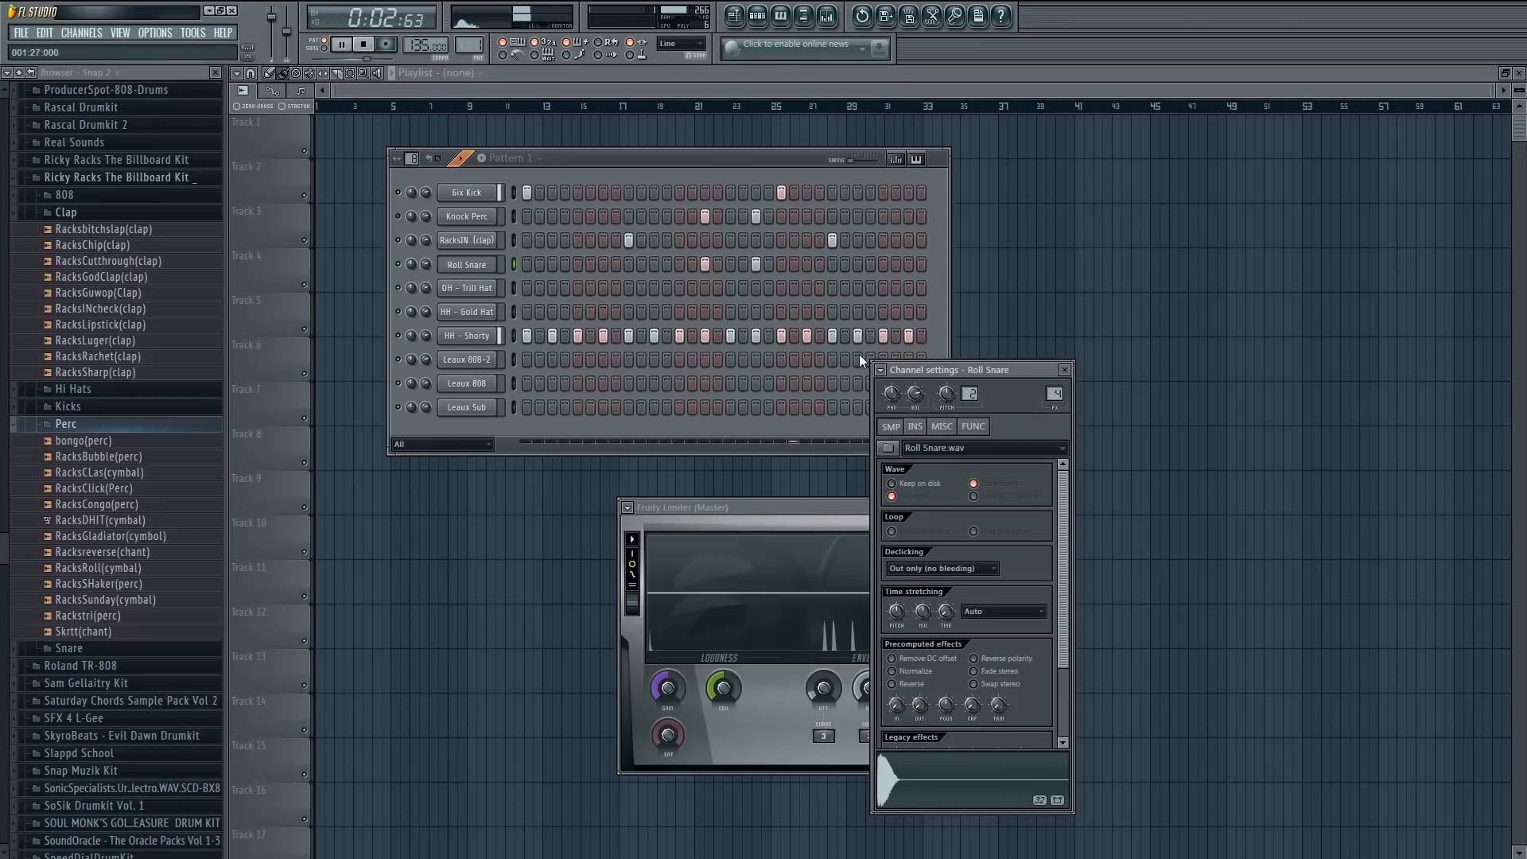
key("space")
left_click(387, 276)
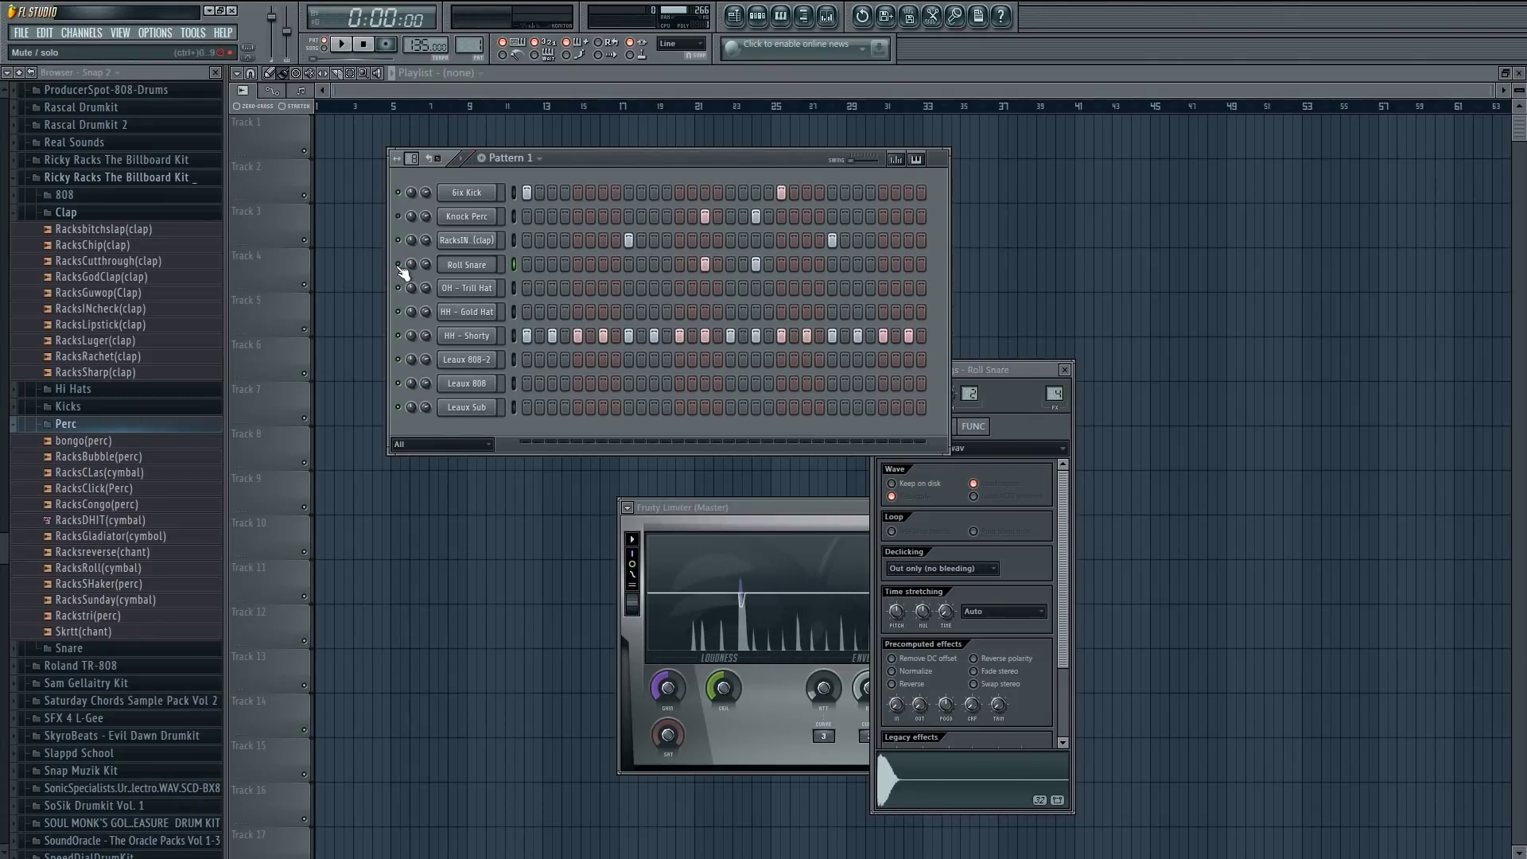
left_click(475, 217)
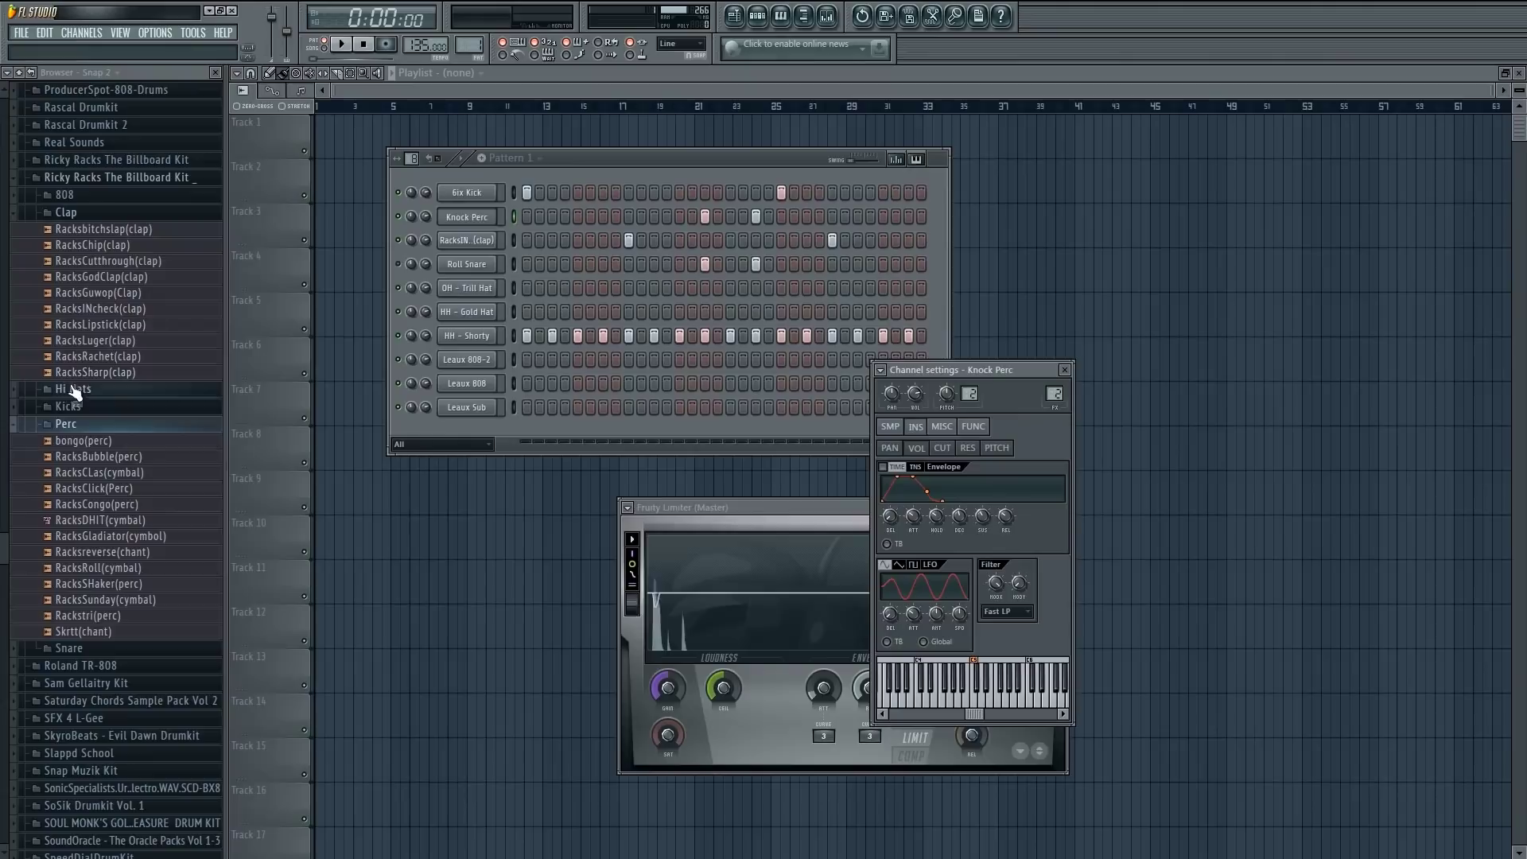
- Replace the Knock Perc sample with Bonga, audition the pattern, and minimize FL Studio
left_click_drag(8, 546, 4, 752)
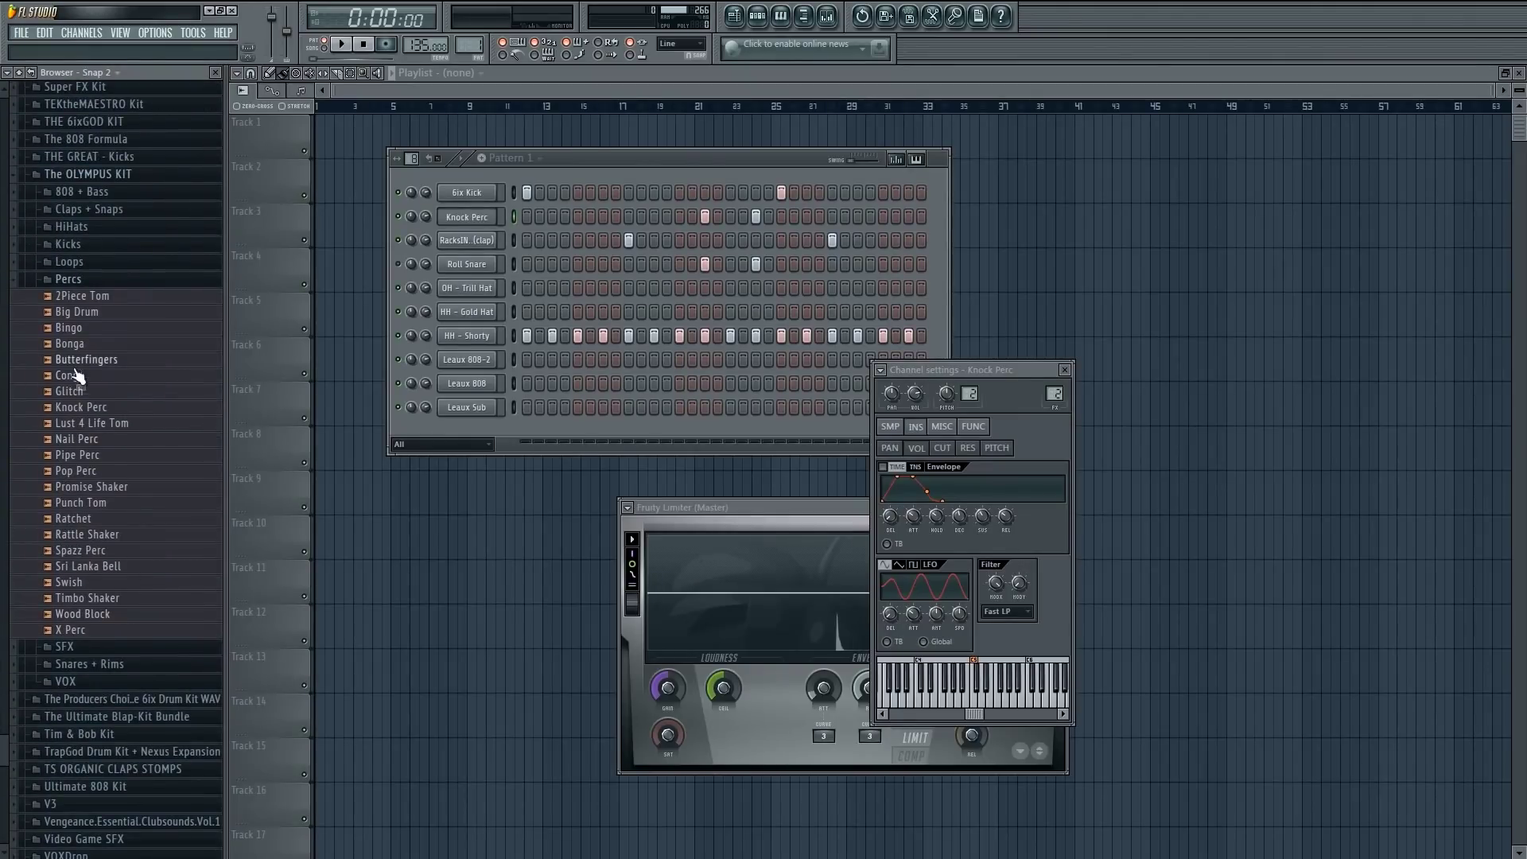
left_click(123, 344)
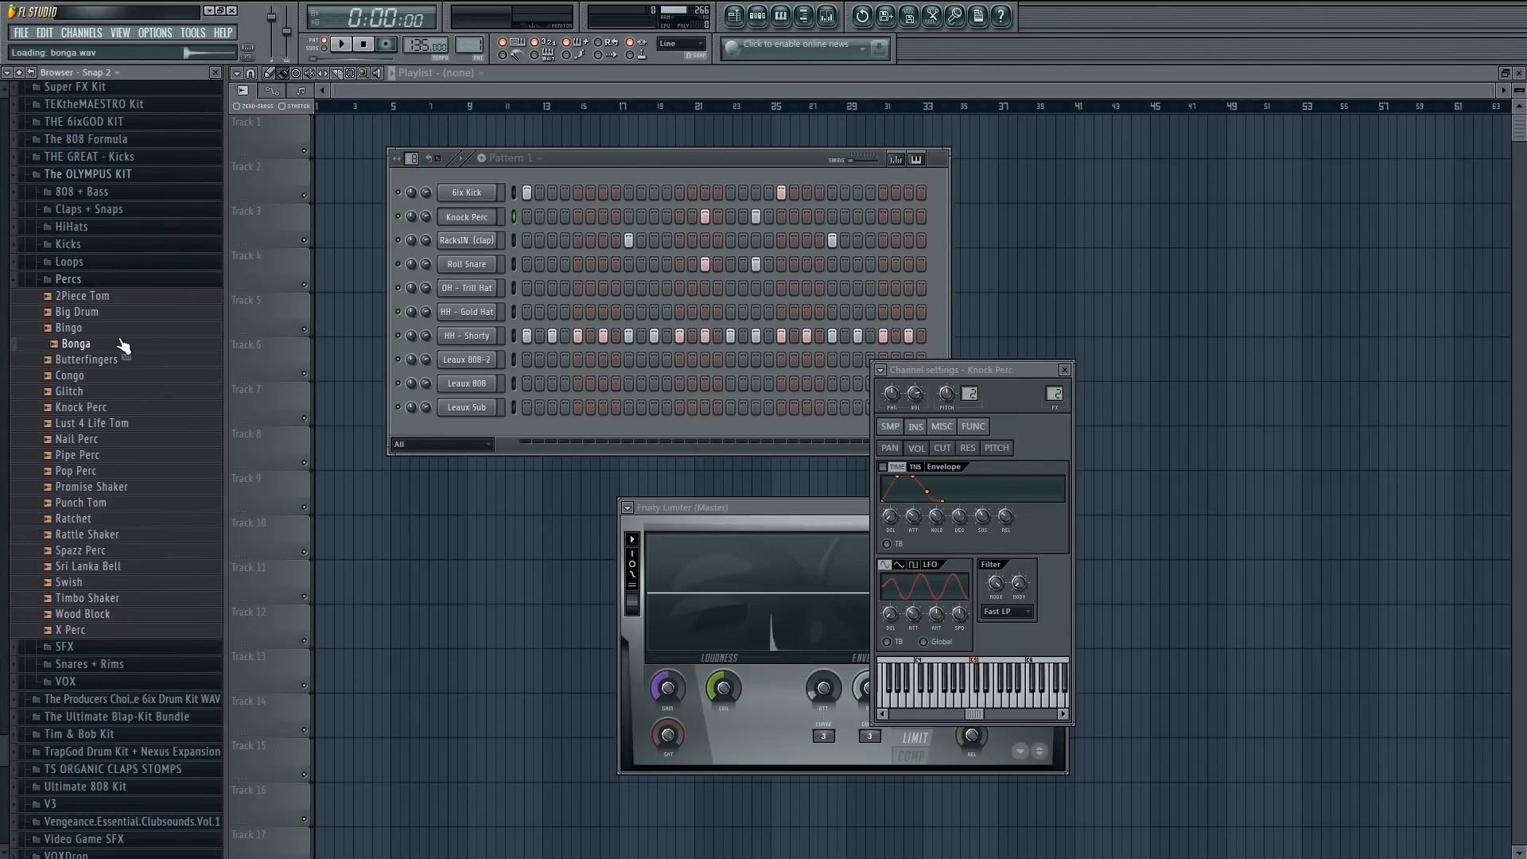
left_click_drag(124, 344, 481, 223)
key("space")
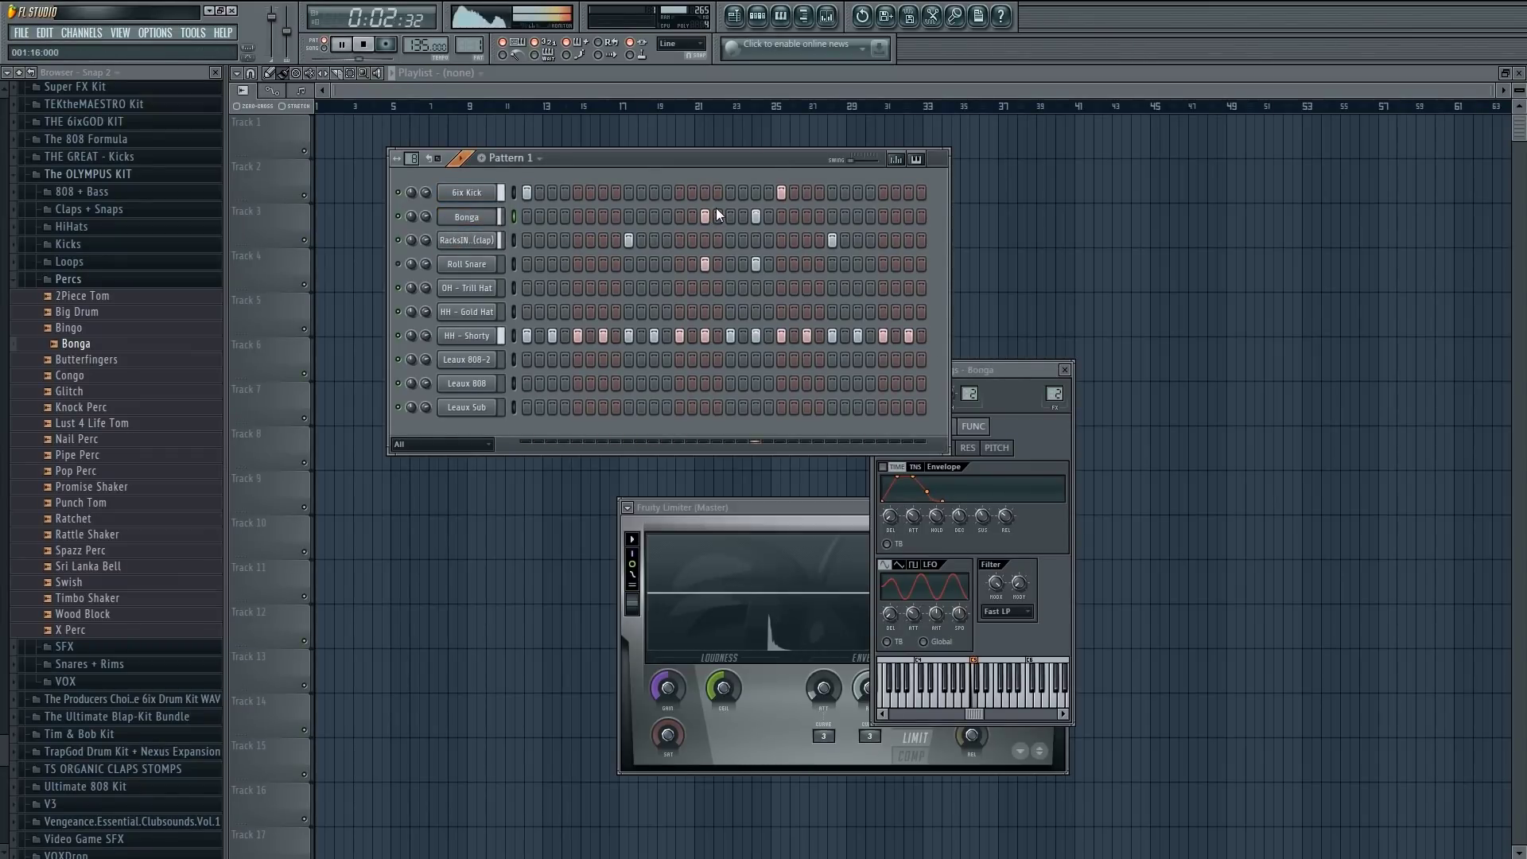
key("space")
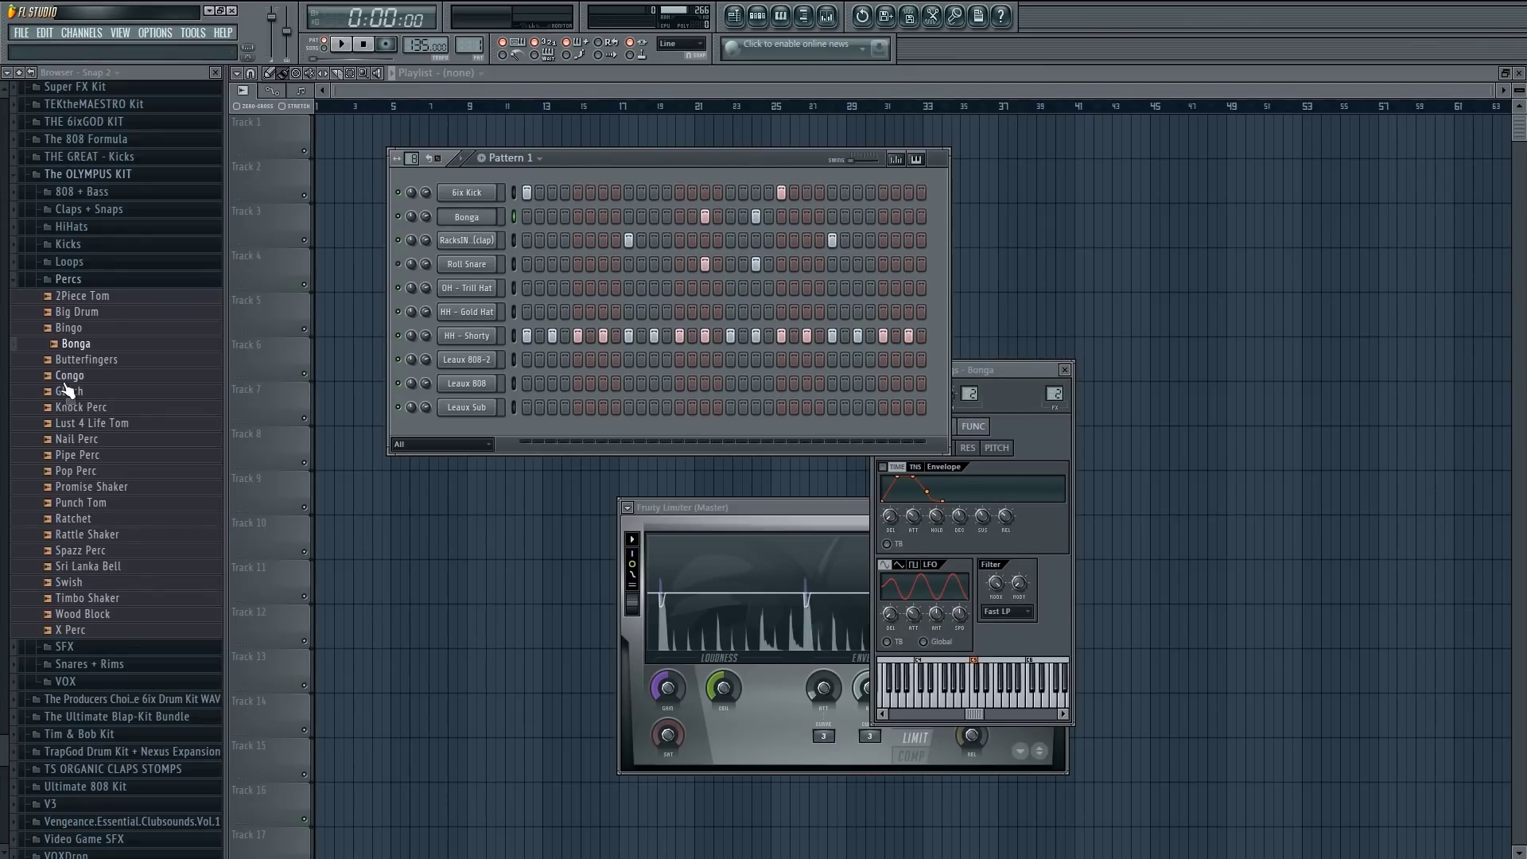
left_click(208, 11)
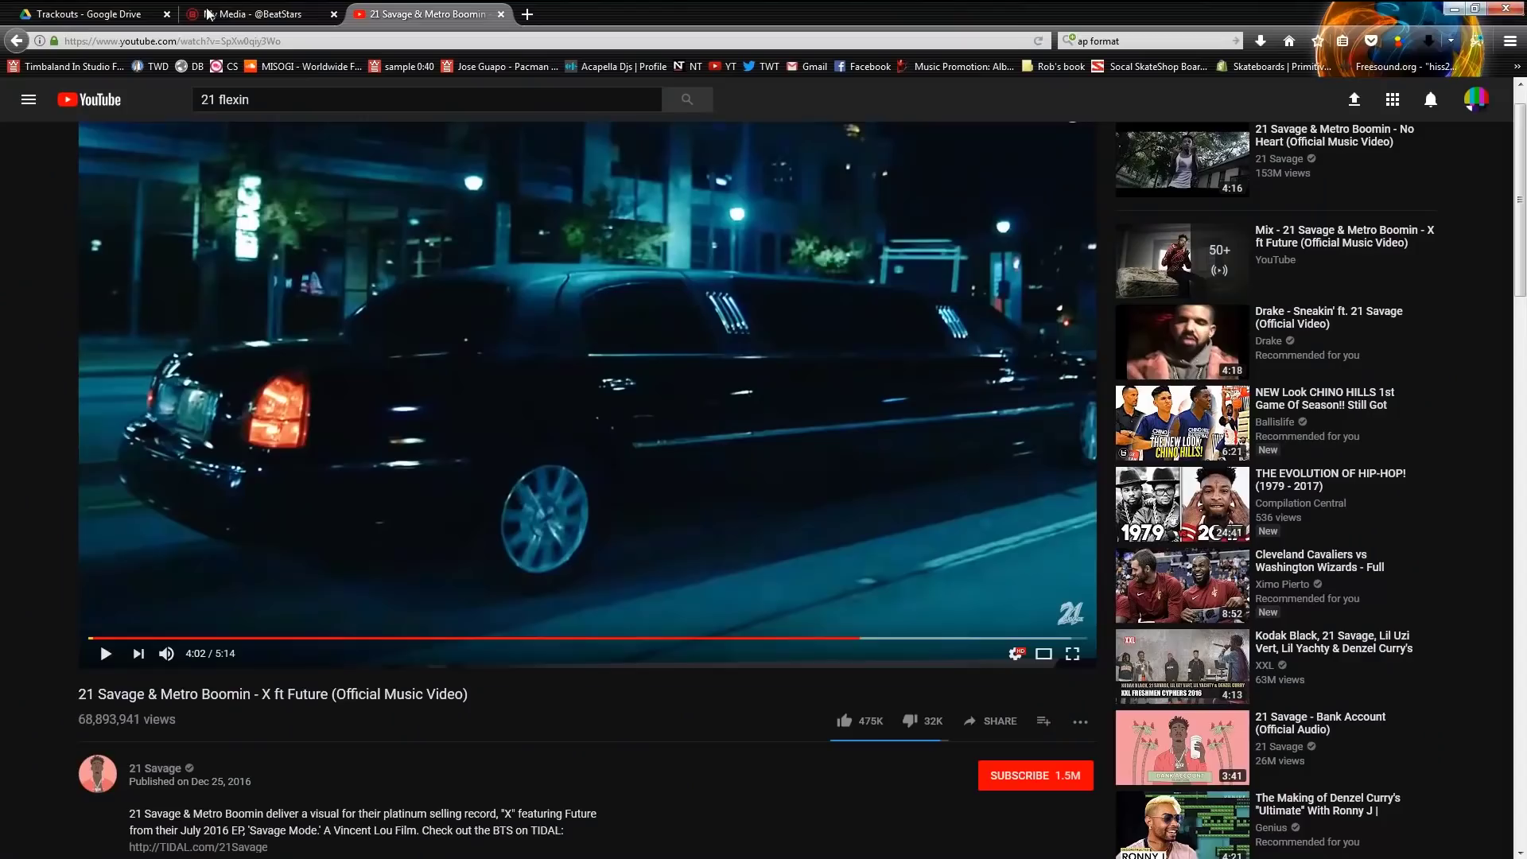
- Replay the YouTube music video around 4:08–4:22, then return to FL Studio
left_click(741, 452)
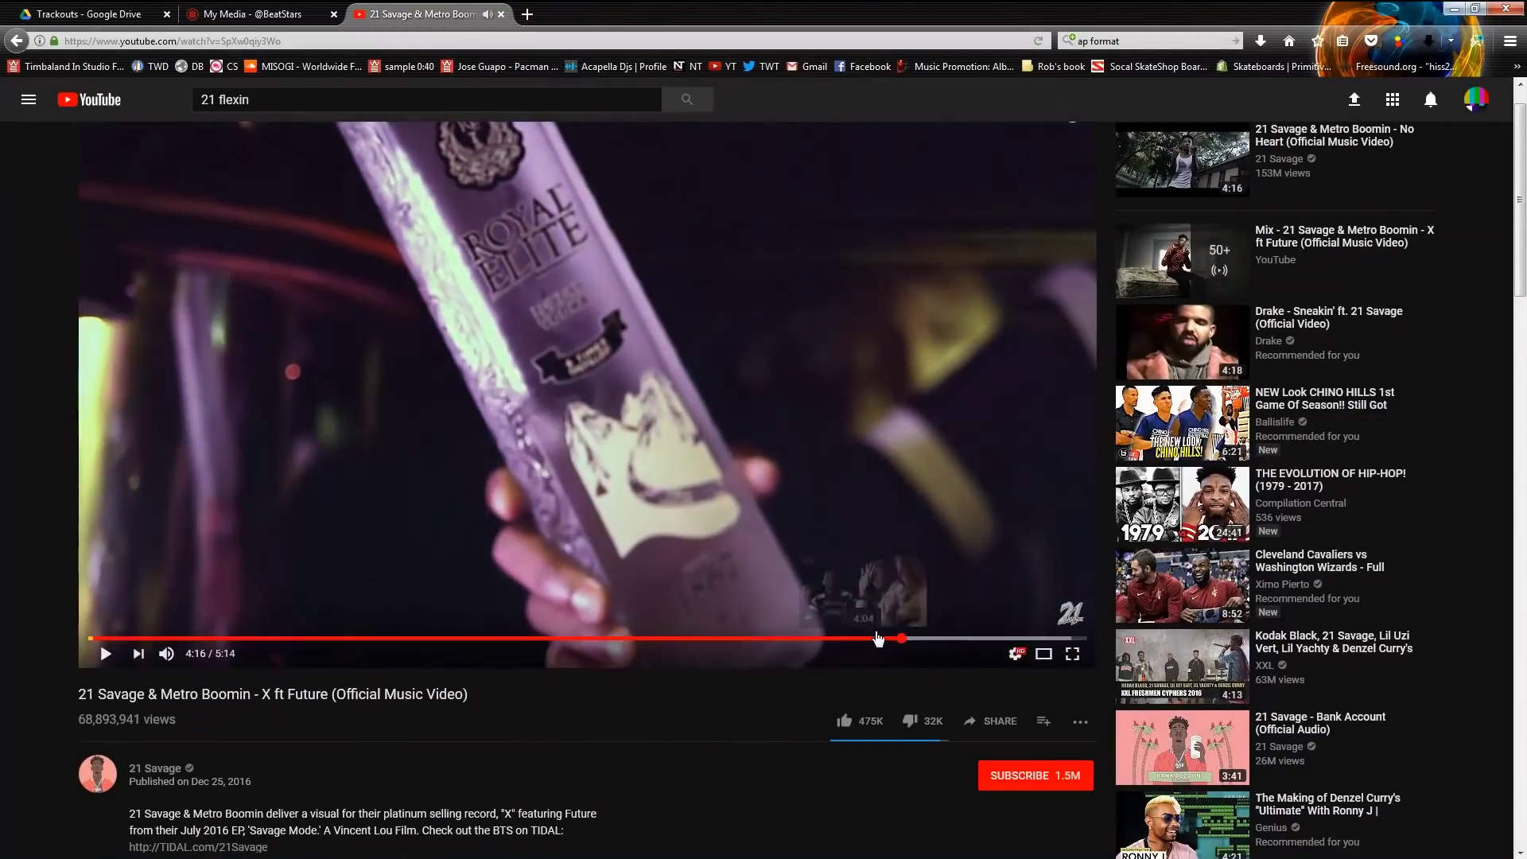
left_click(900, 641)
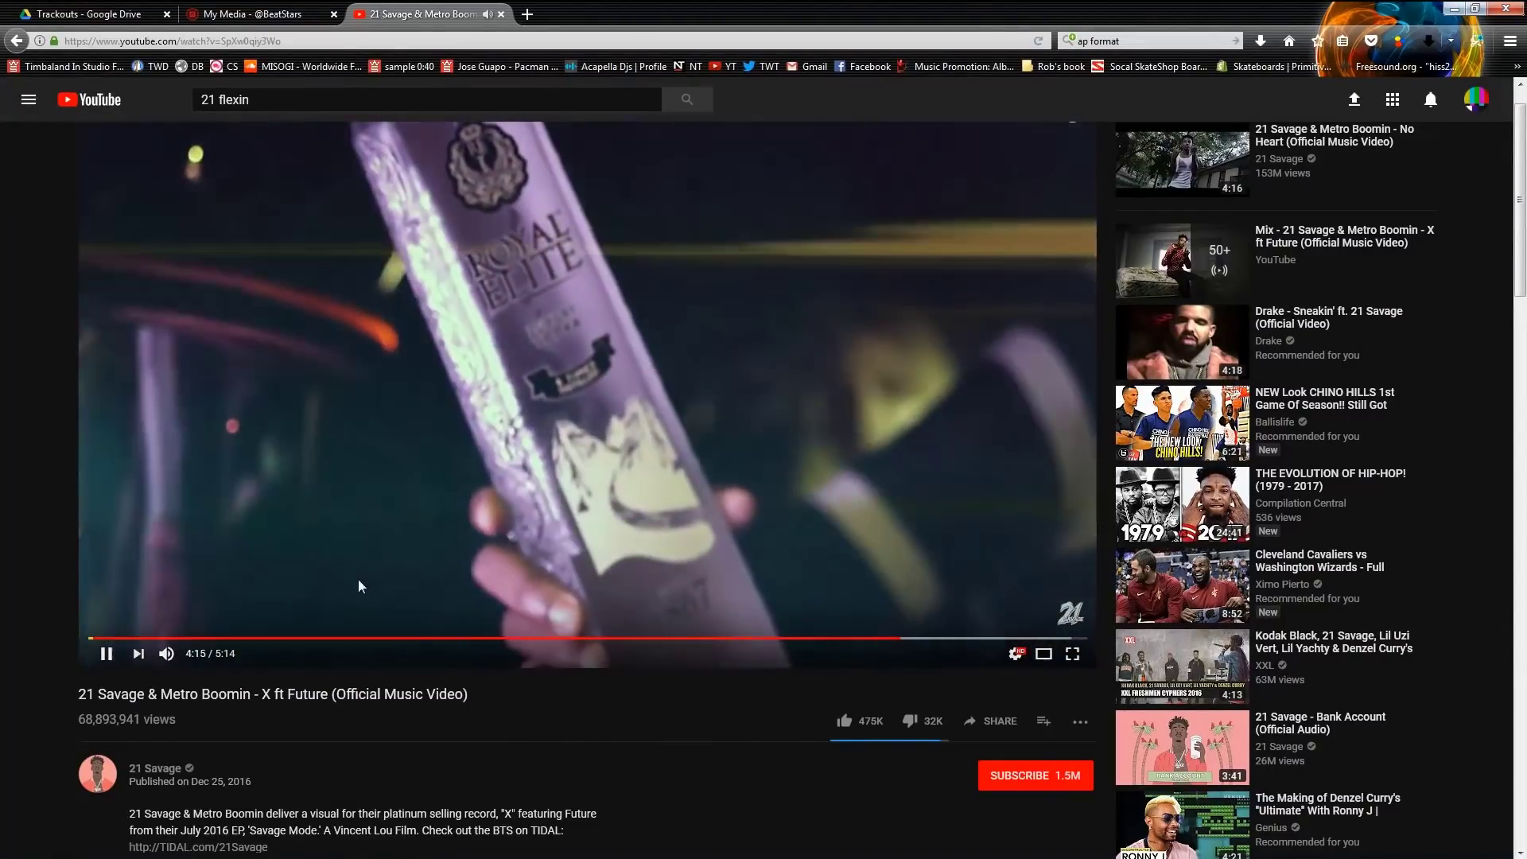
left_click(109, 657)
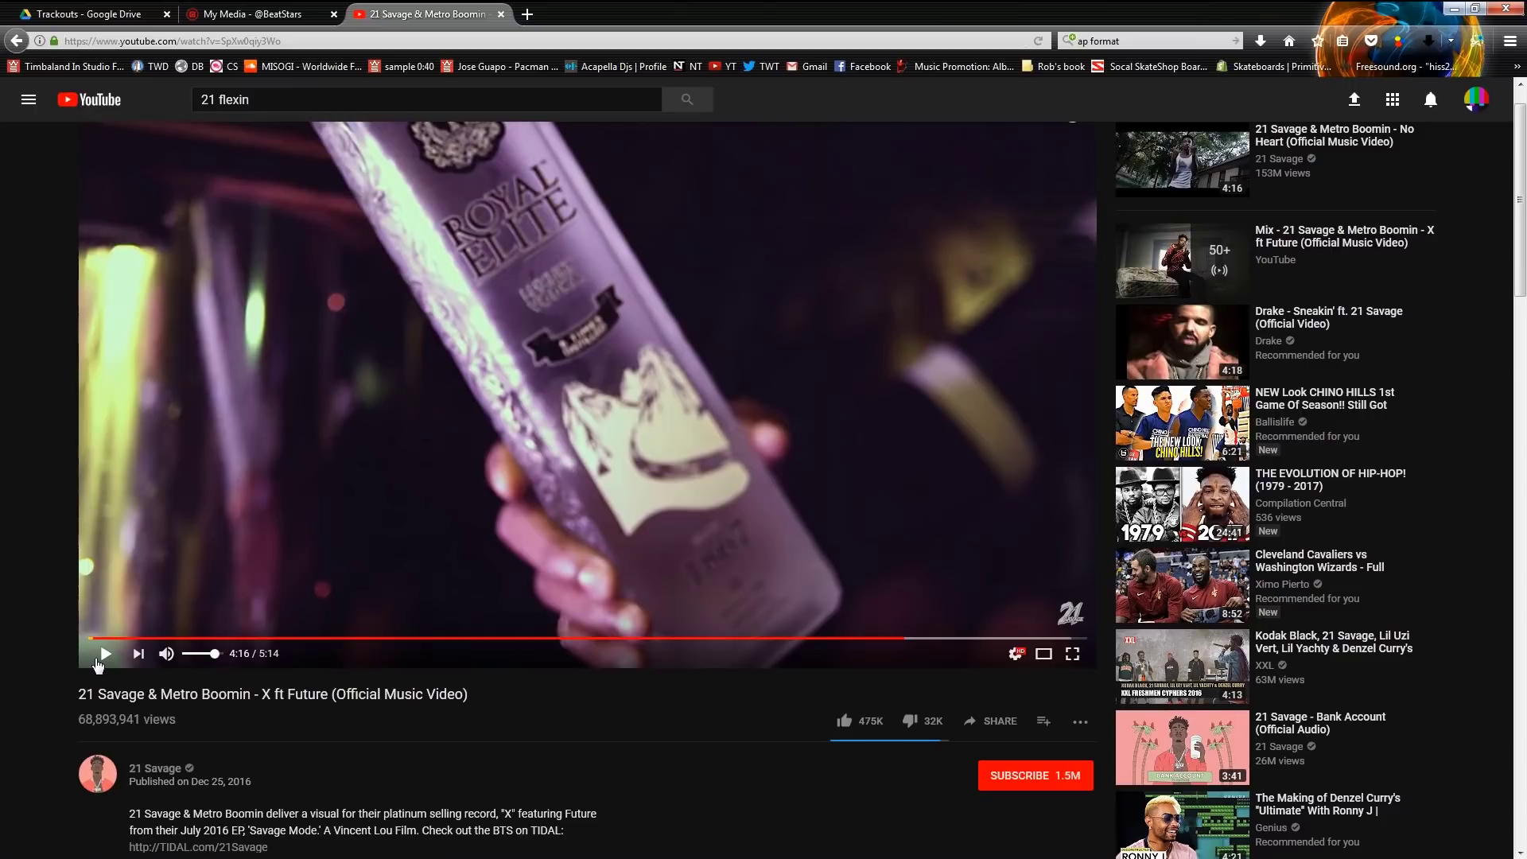
left_click(882, 638)
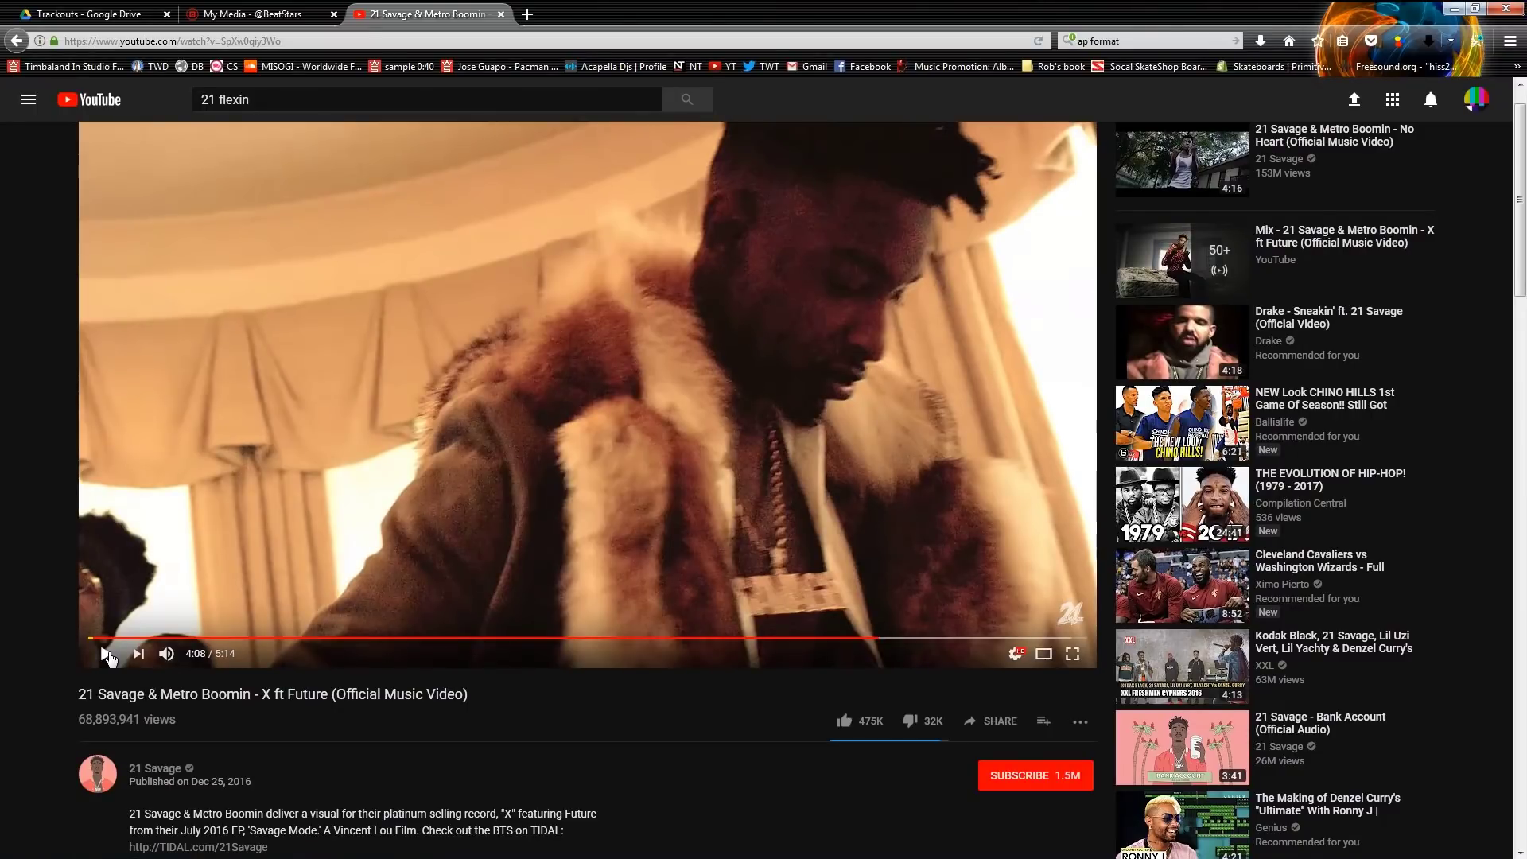
left_click(107, 654)
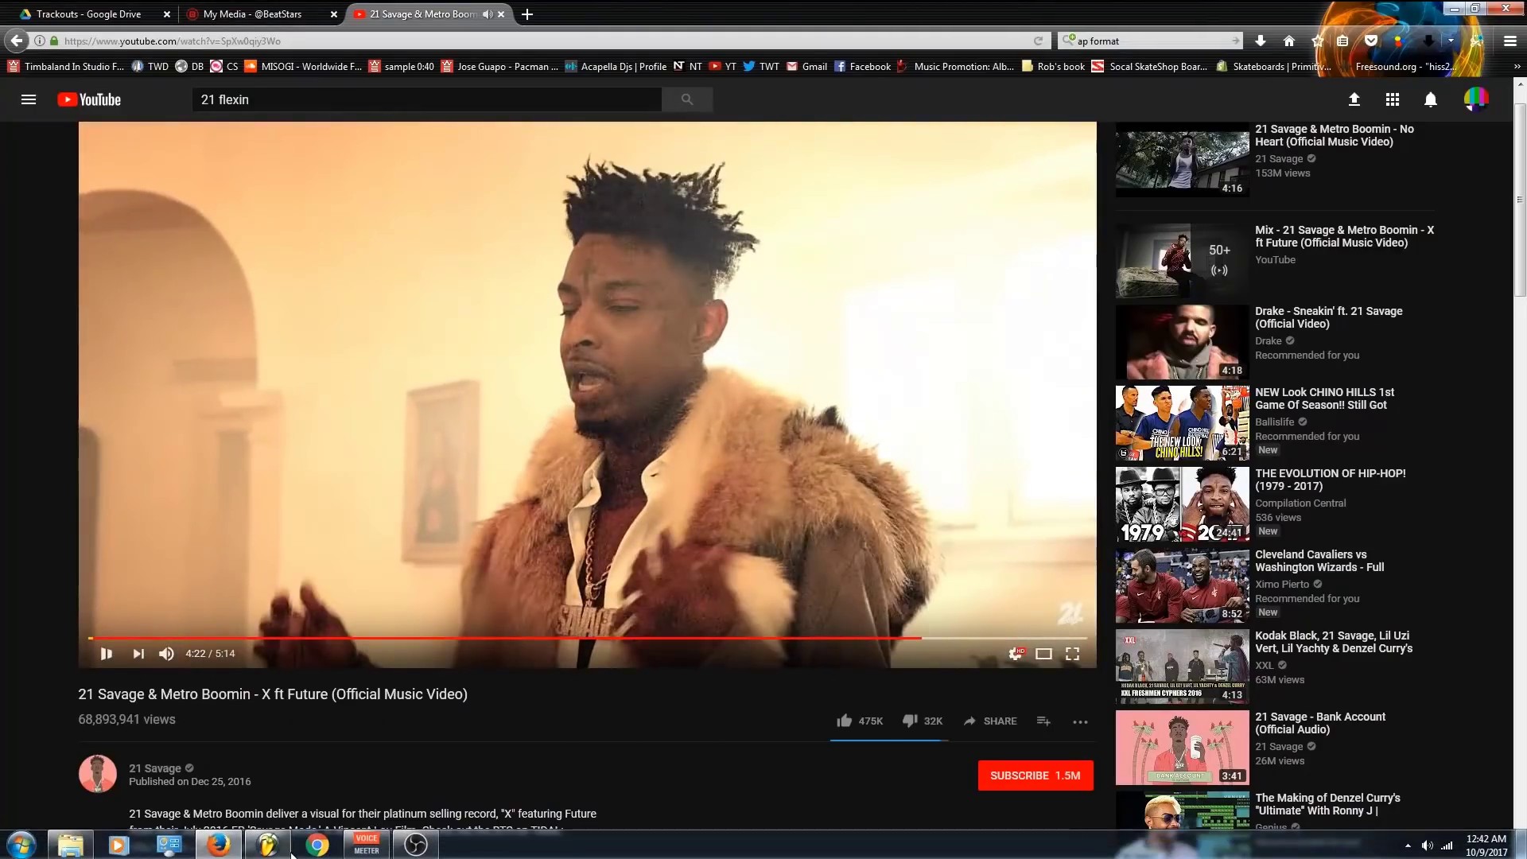
left_click(270, 846)
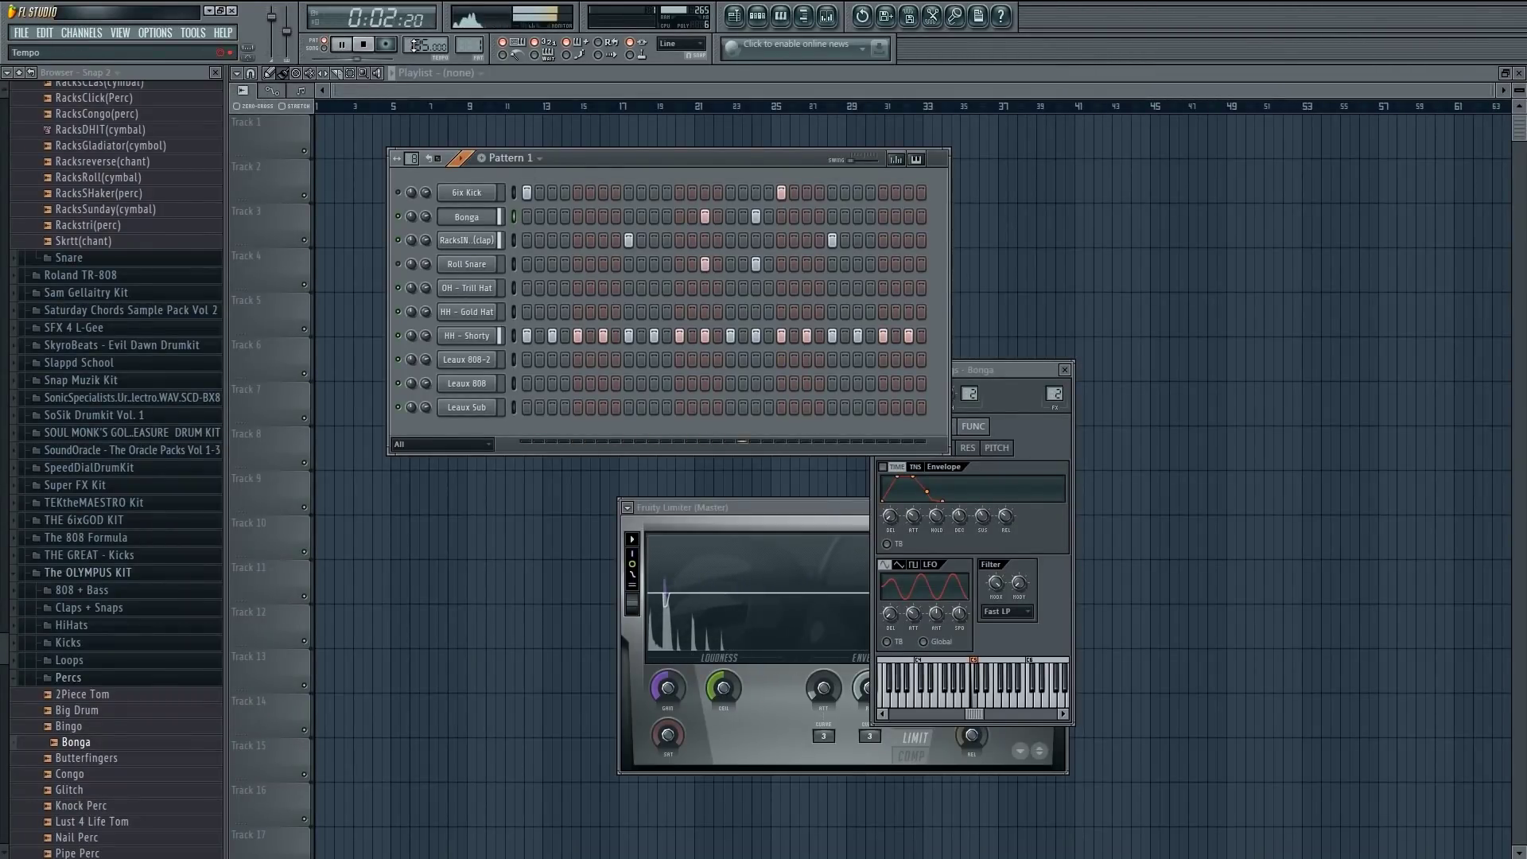
- Raise the tempo to 145 BPM with all channels restretched, then minimize FL Studio
left_click_drag(414, 45, 415, 23)
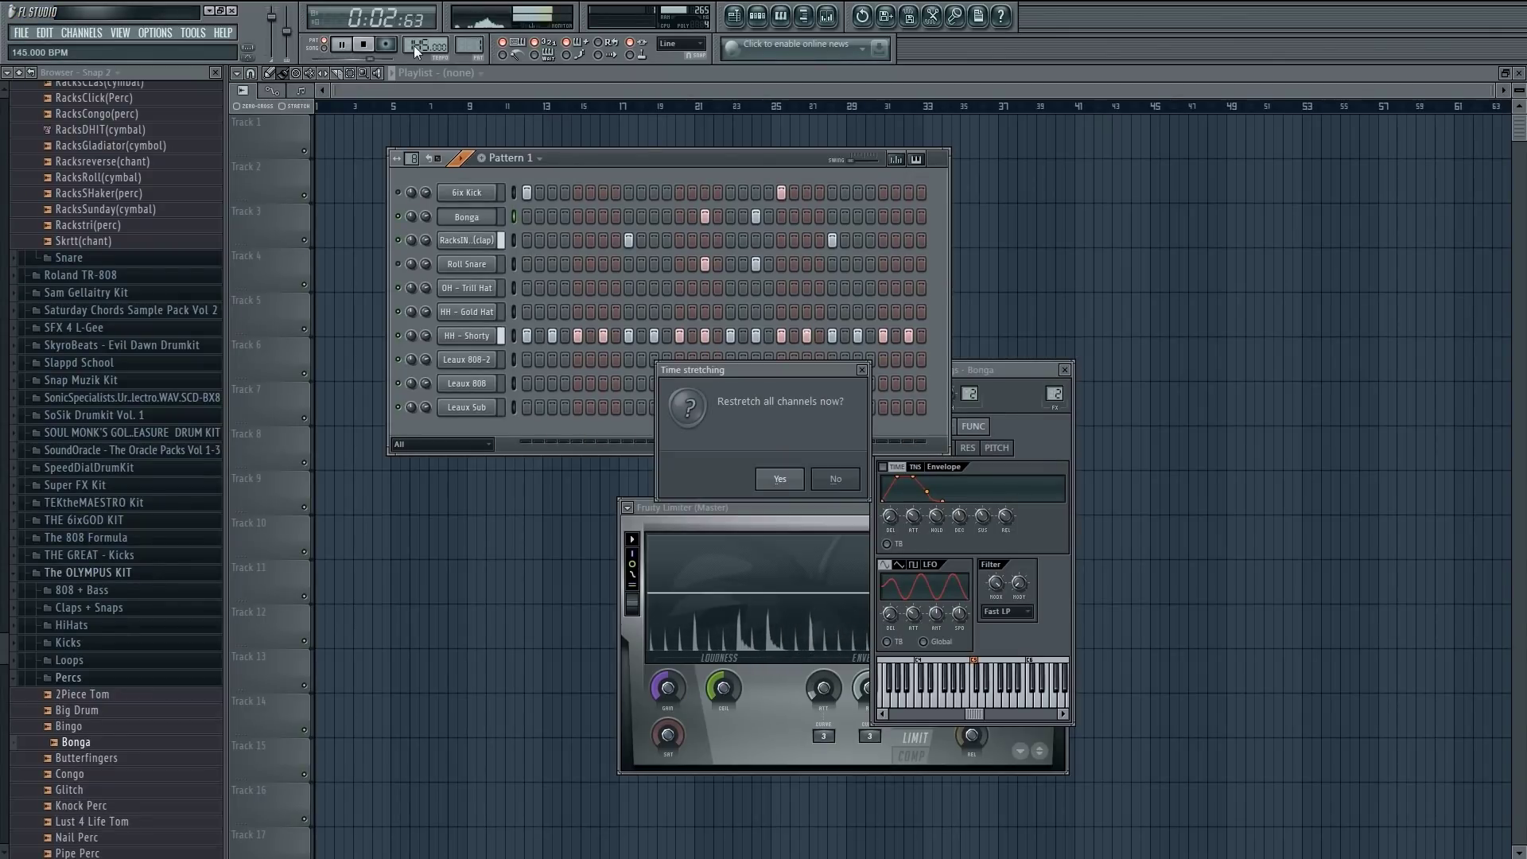
left_click(779, 478)
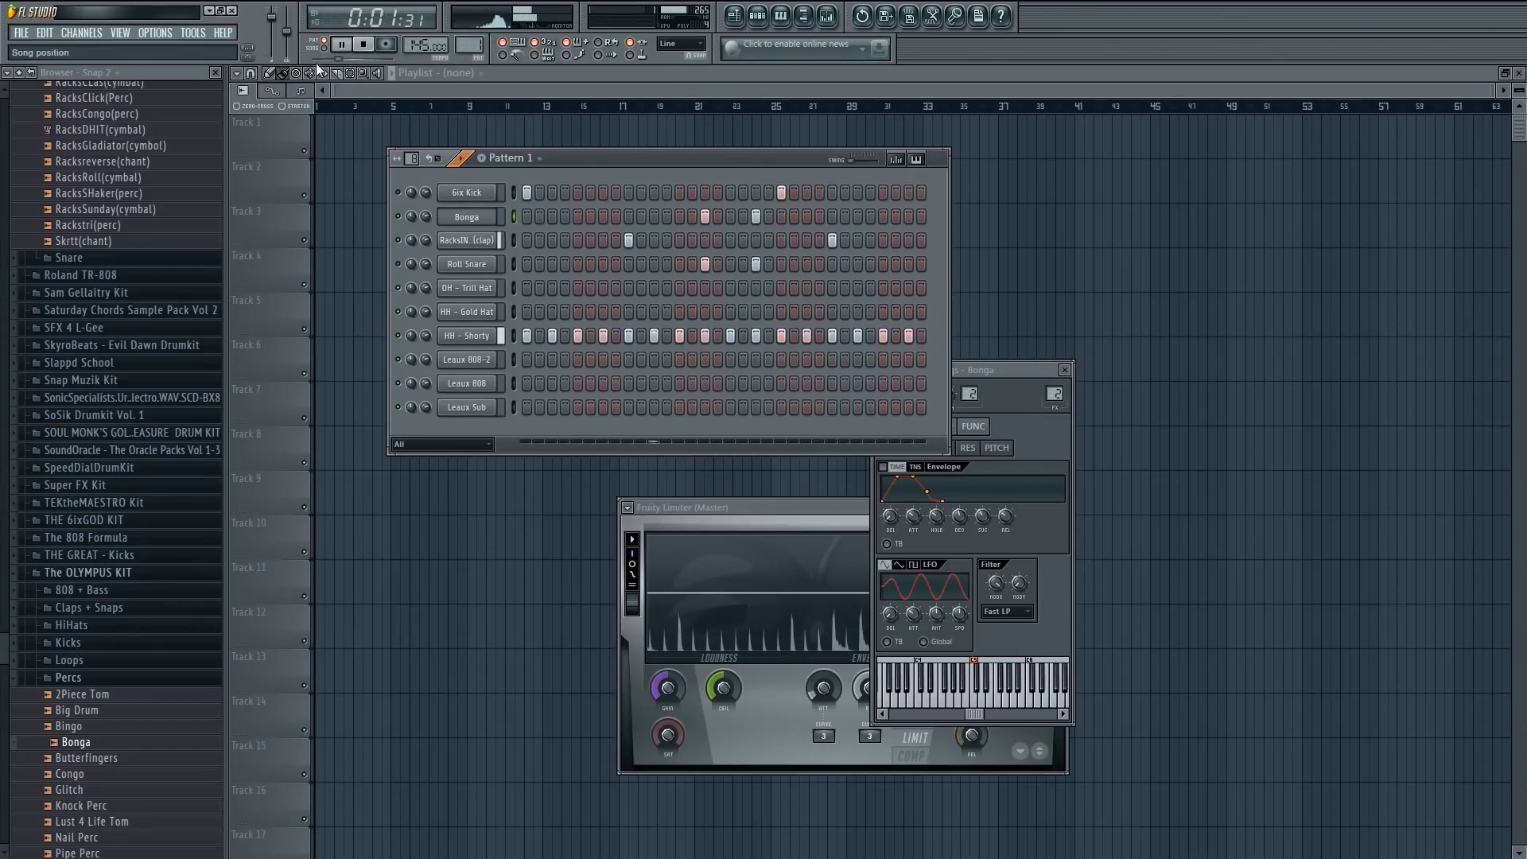
left_click(363, 45)
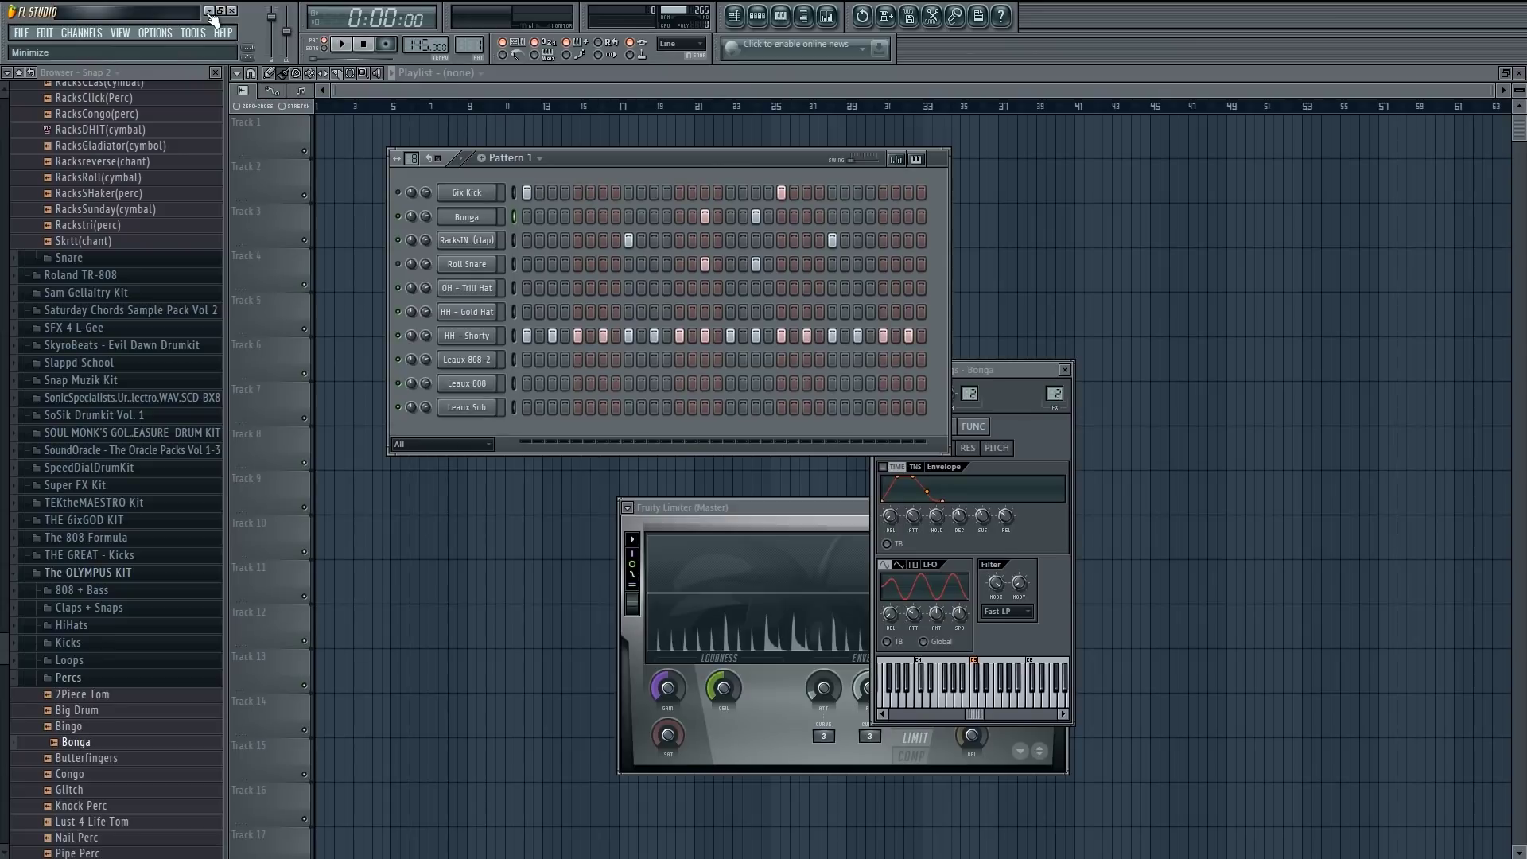
left_click(467, 217)
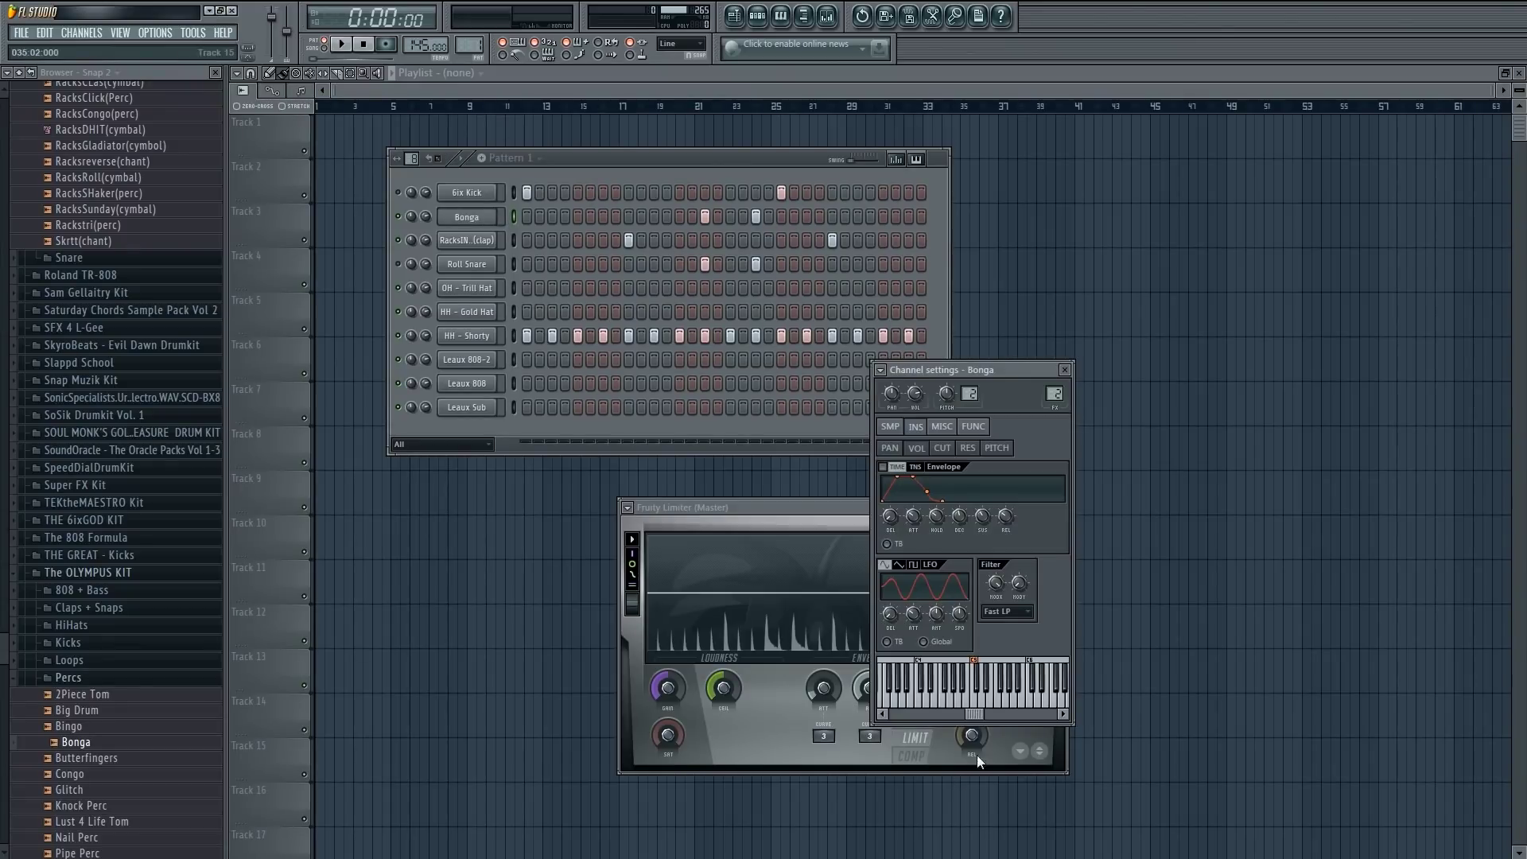
left_click(210, 12)
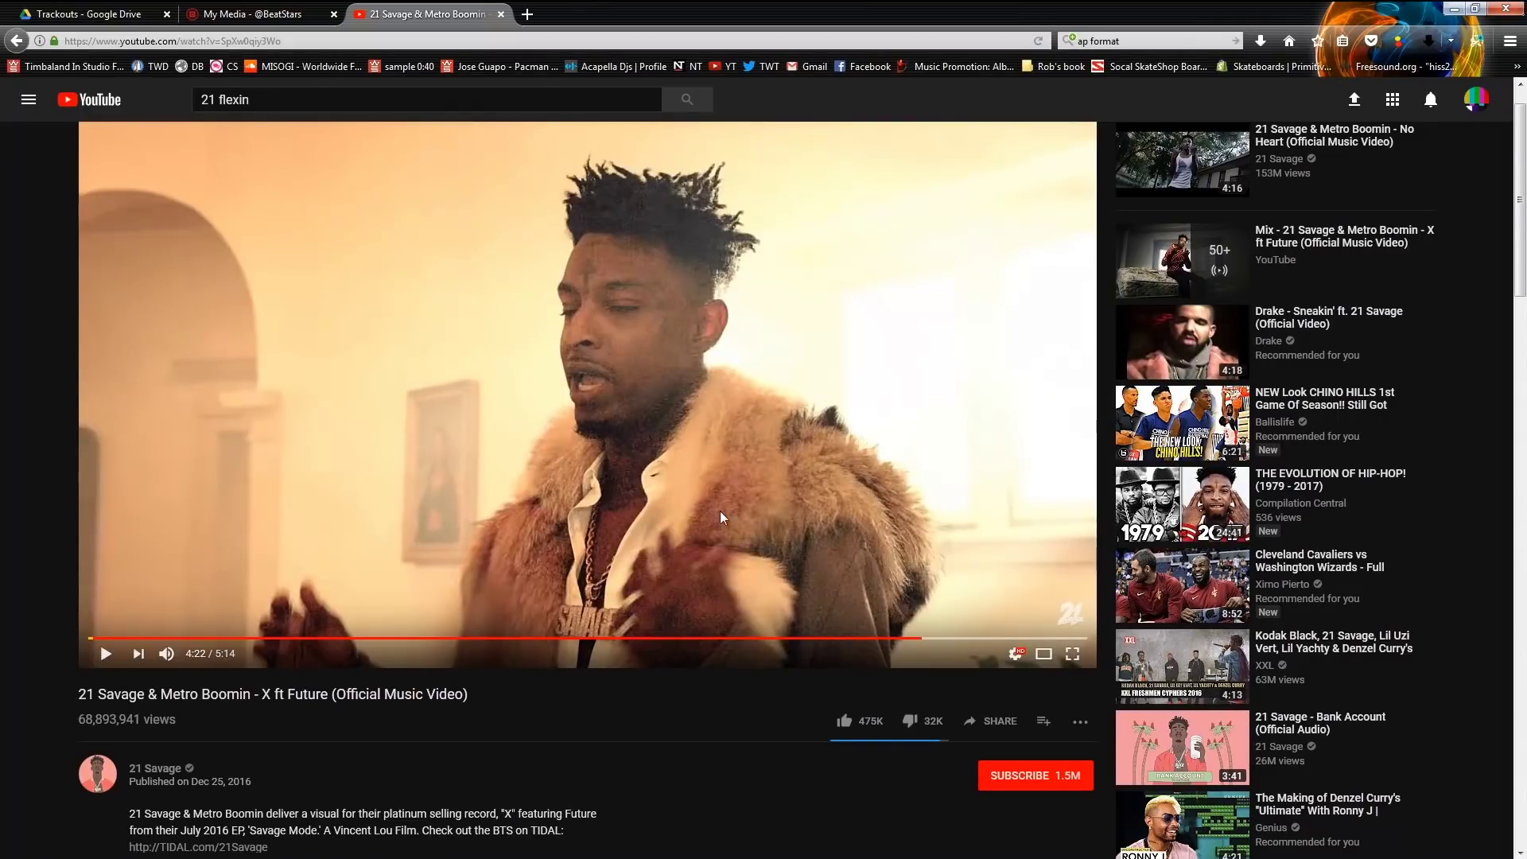
- Return to FL Studio and show the HH - Shorty channel's settings
left_click(270, 844)
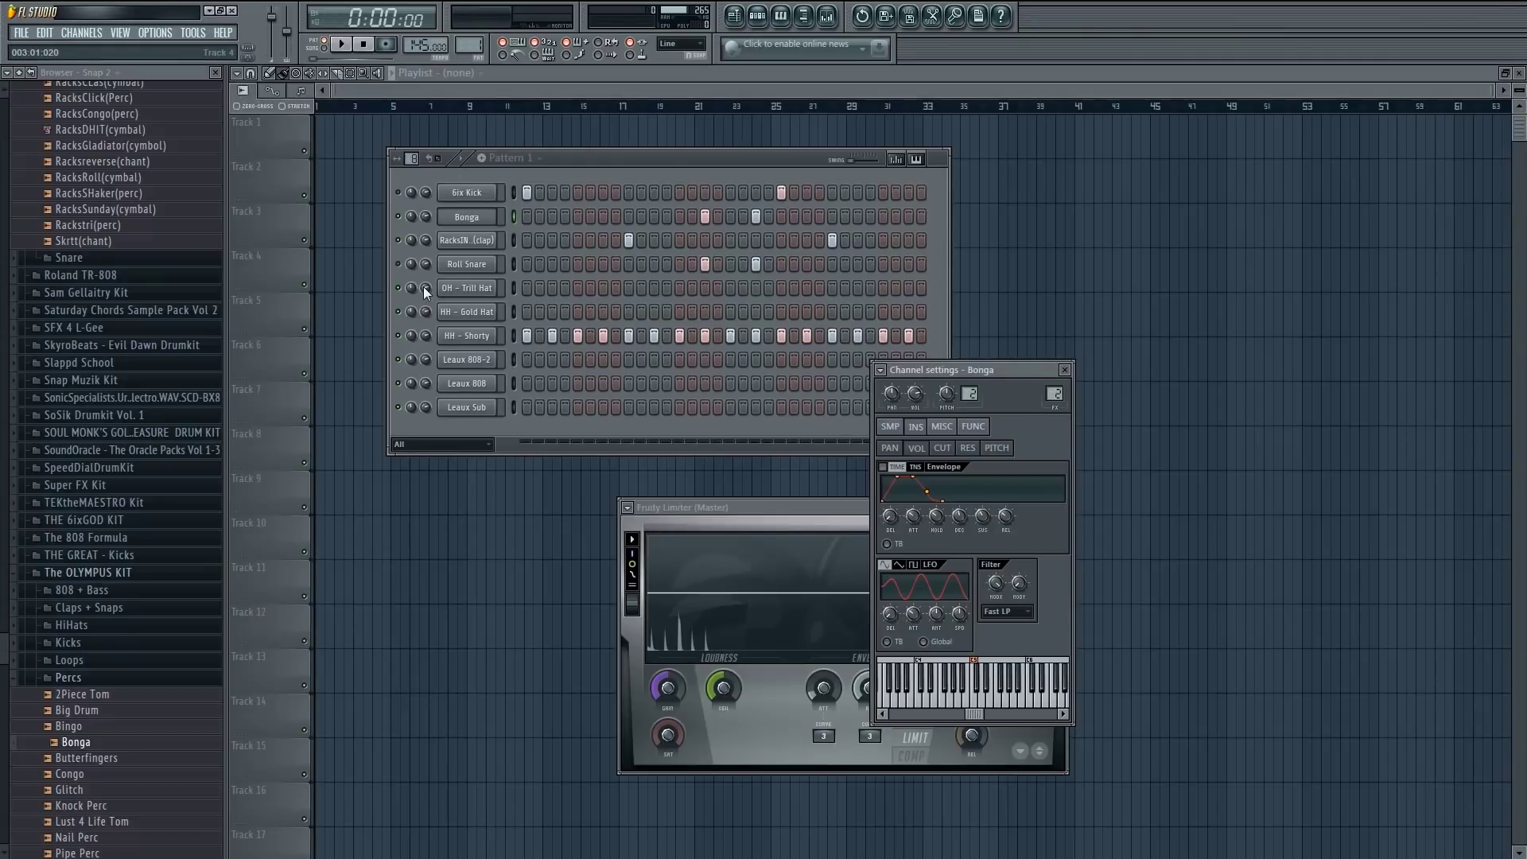
left_click(480, 335)
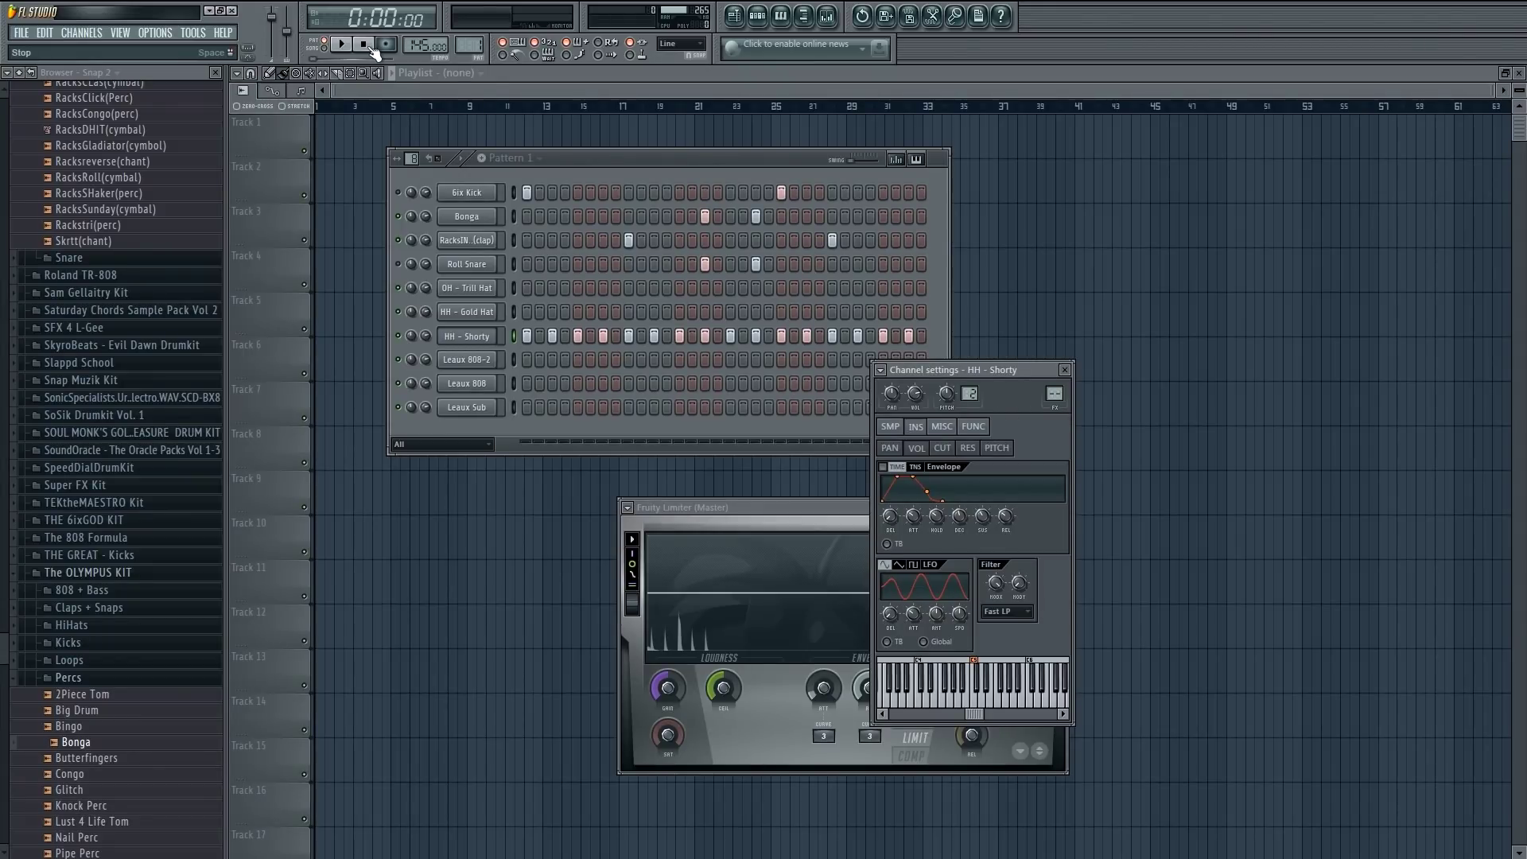
- Open the LF45.flp project from the LeauxFi folder, dismissing the save prompt
left_click(17, 34)
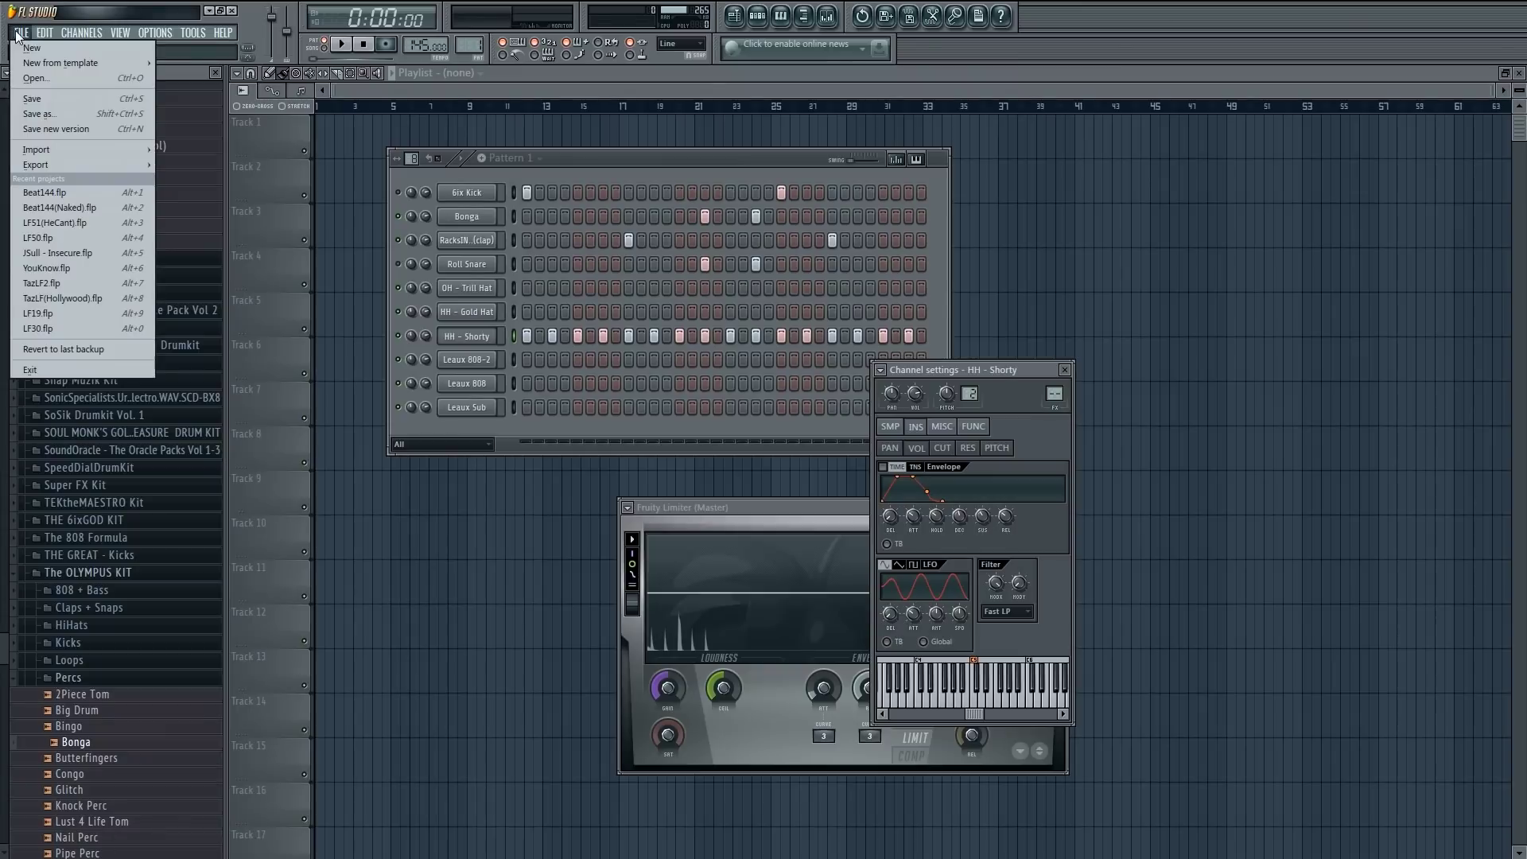
left_click(35, 78)
left_click(784, 480)
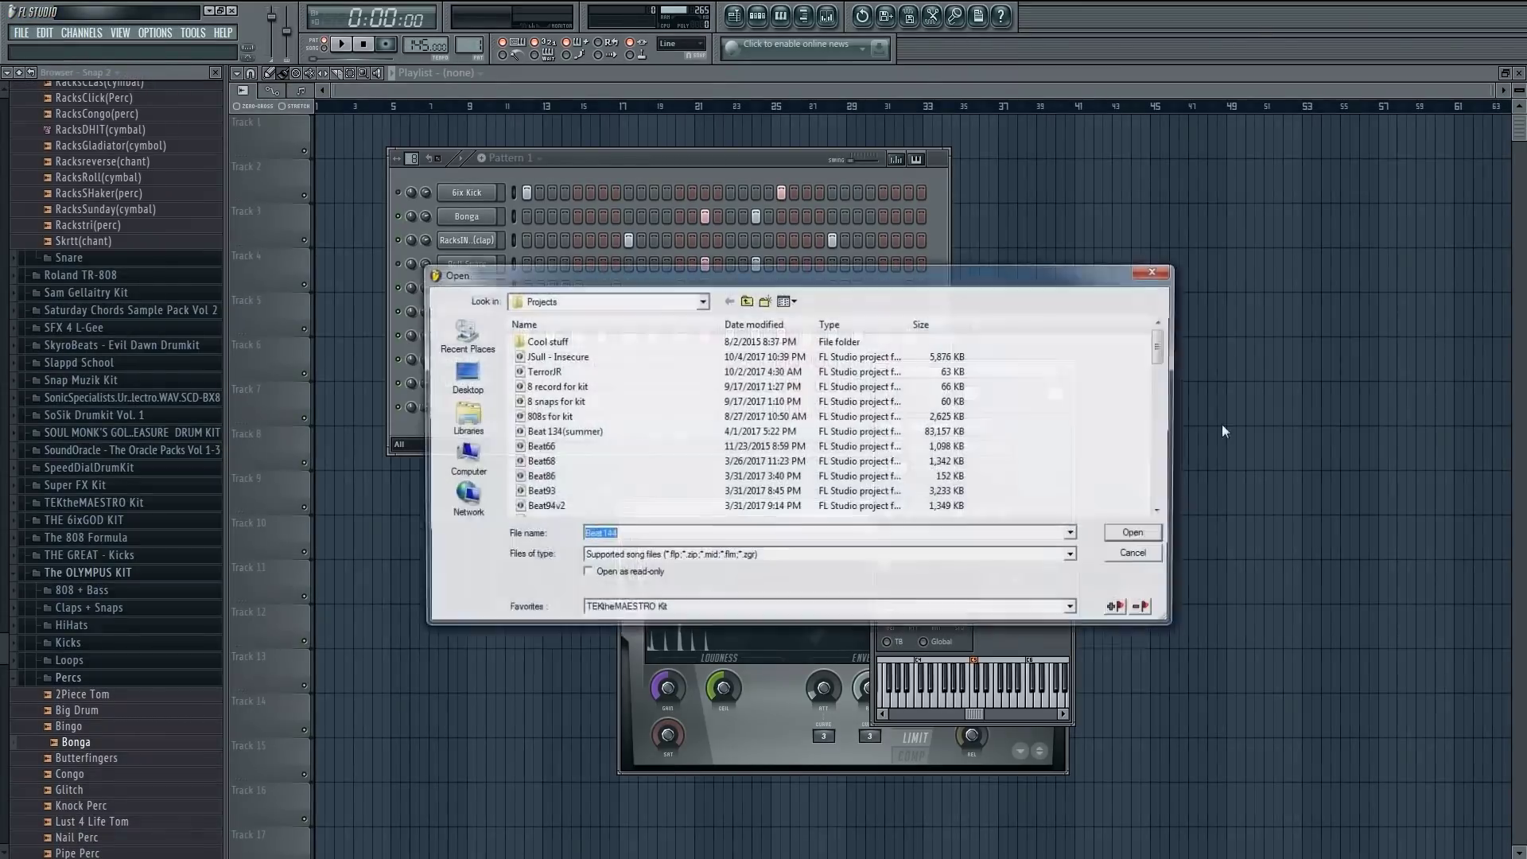
scroll(600, 447, "down", 10)
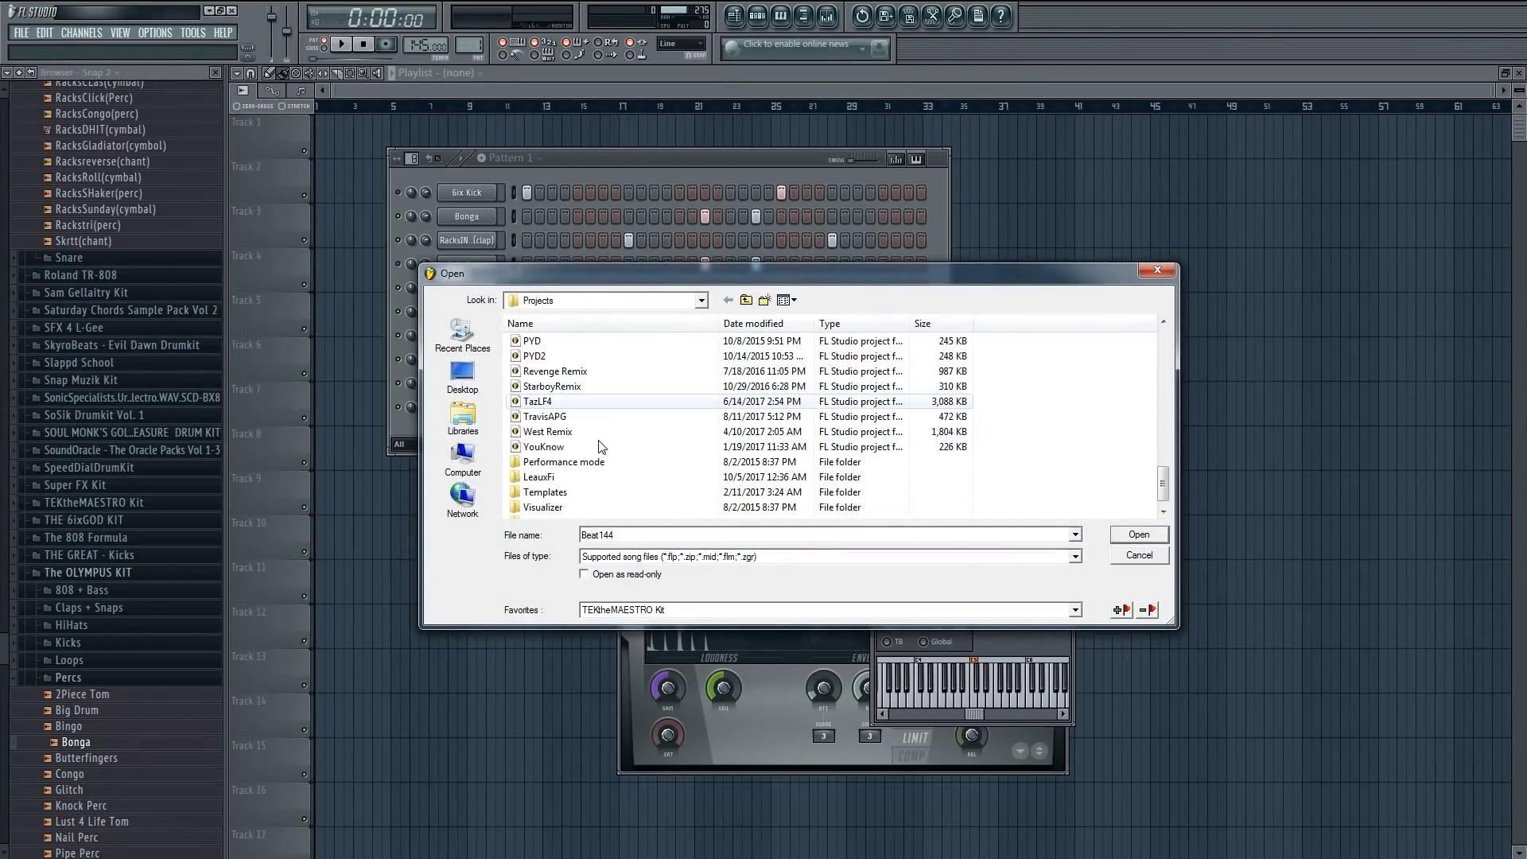
double_click(541, 477)
scroll(681, 432, "down", 10)
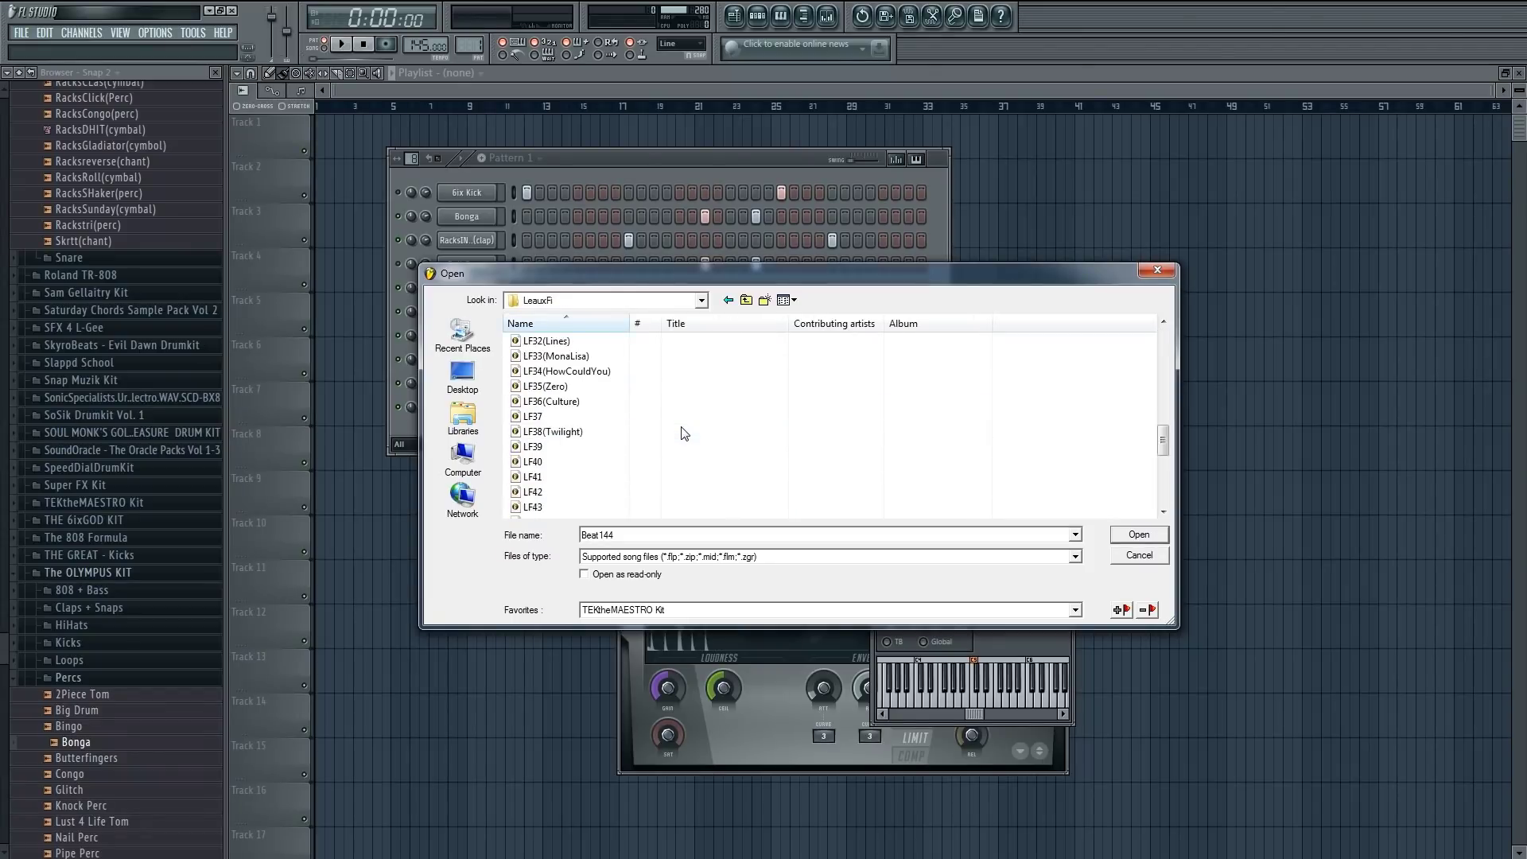
scroll(682, 433, "down", 3)
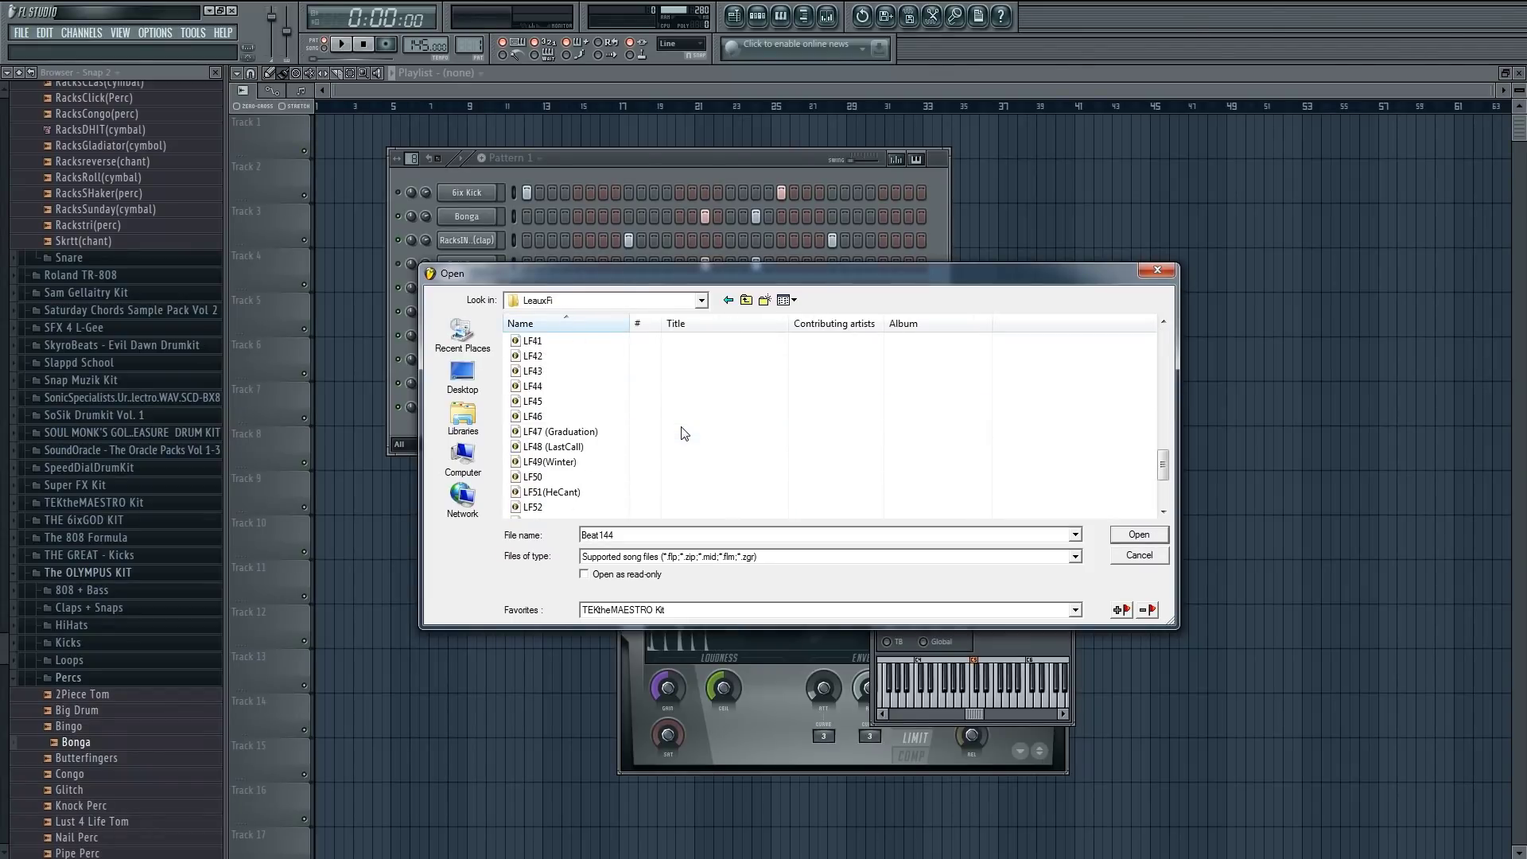
double_click(563, 403)
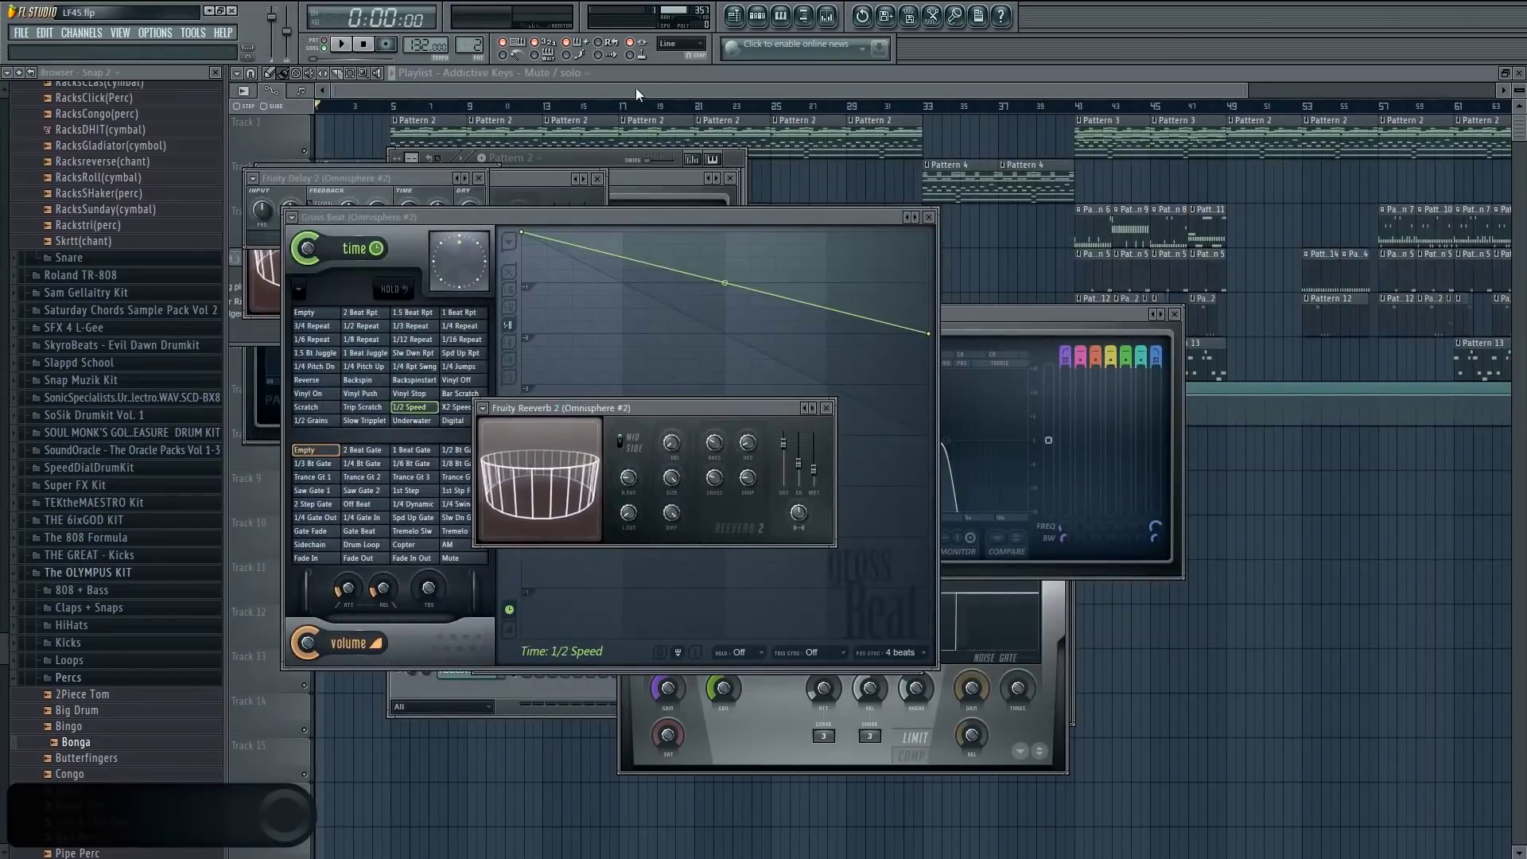
- Close all plugin windows, play LF45 from bar 5, jump to bar 14, and show Pattern 6
key("F12")
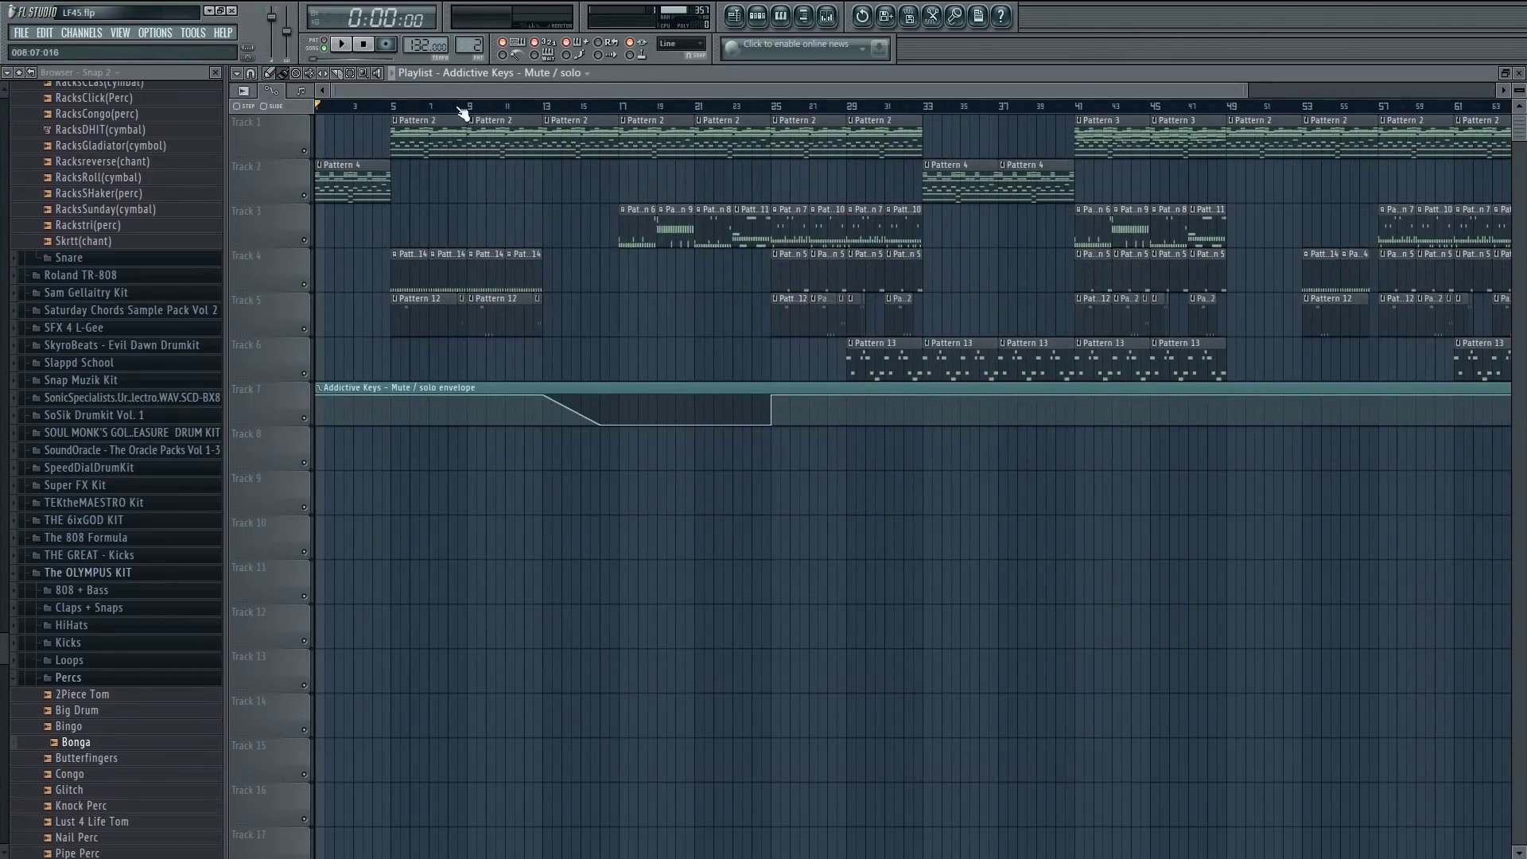
left_click(393, 107)
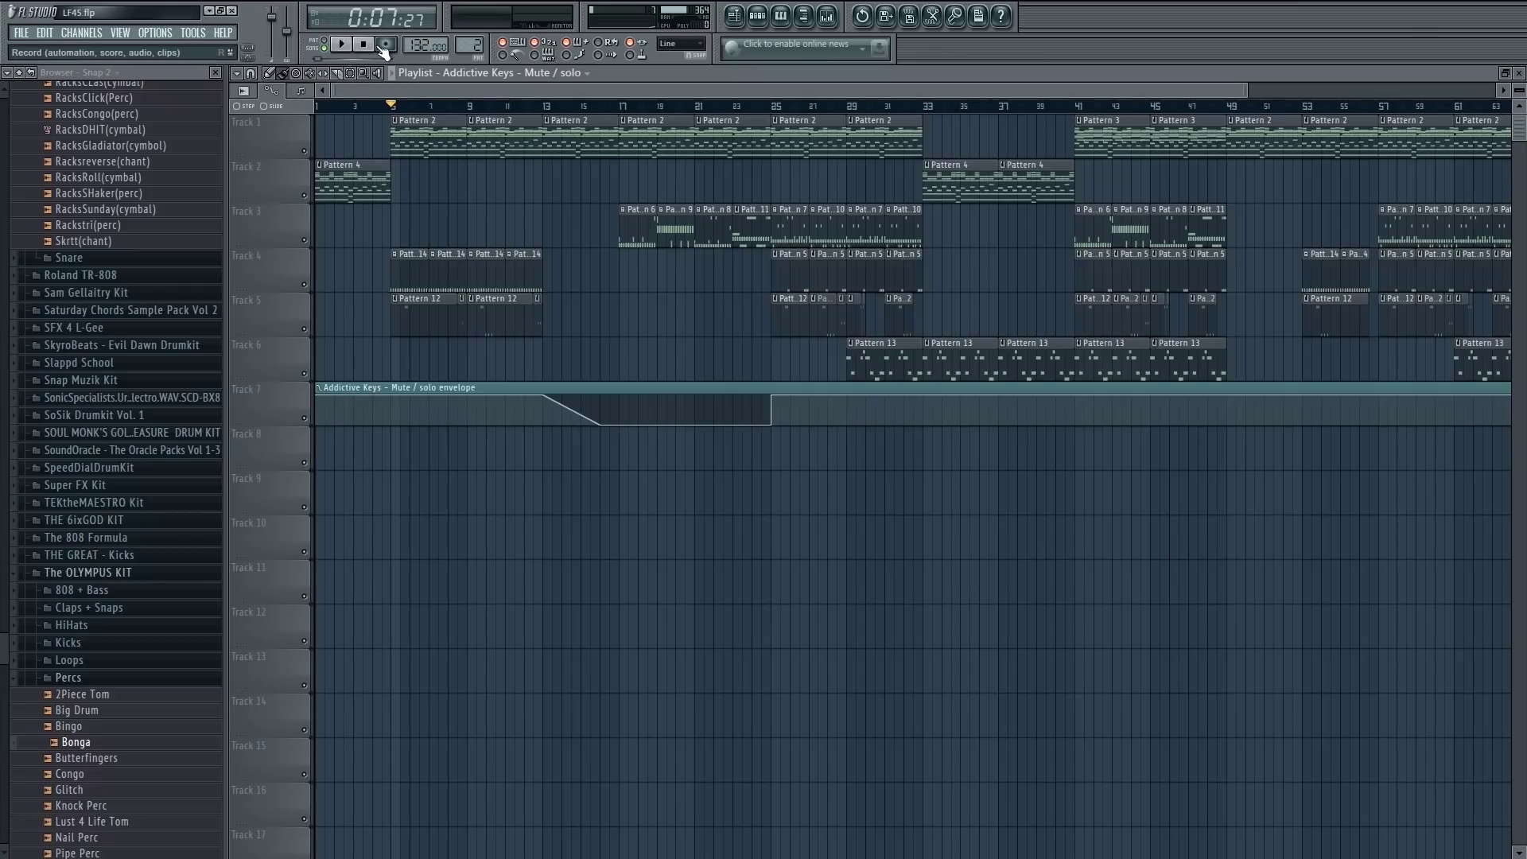
left_click(342, 45)
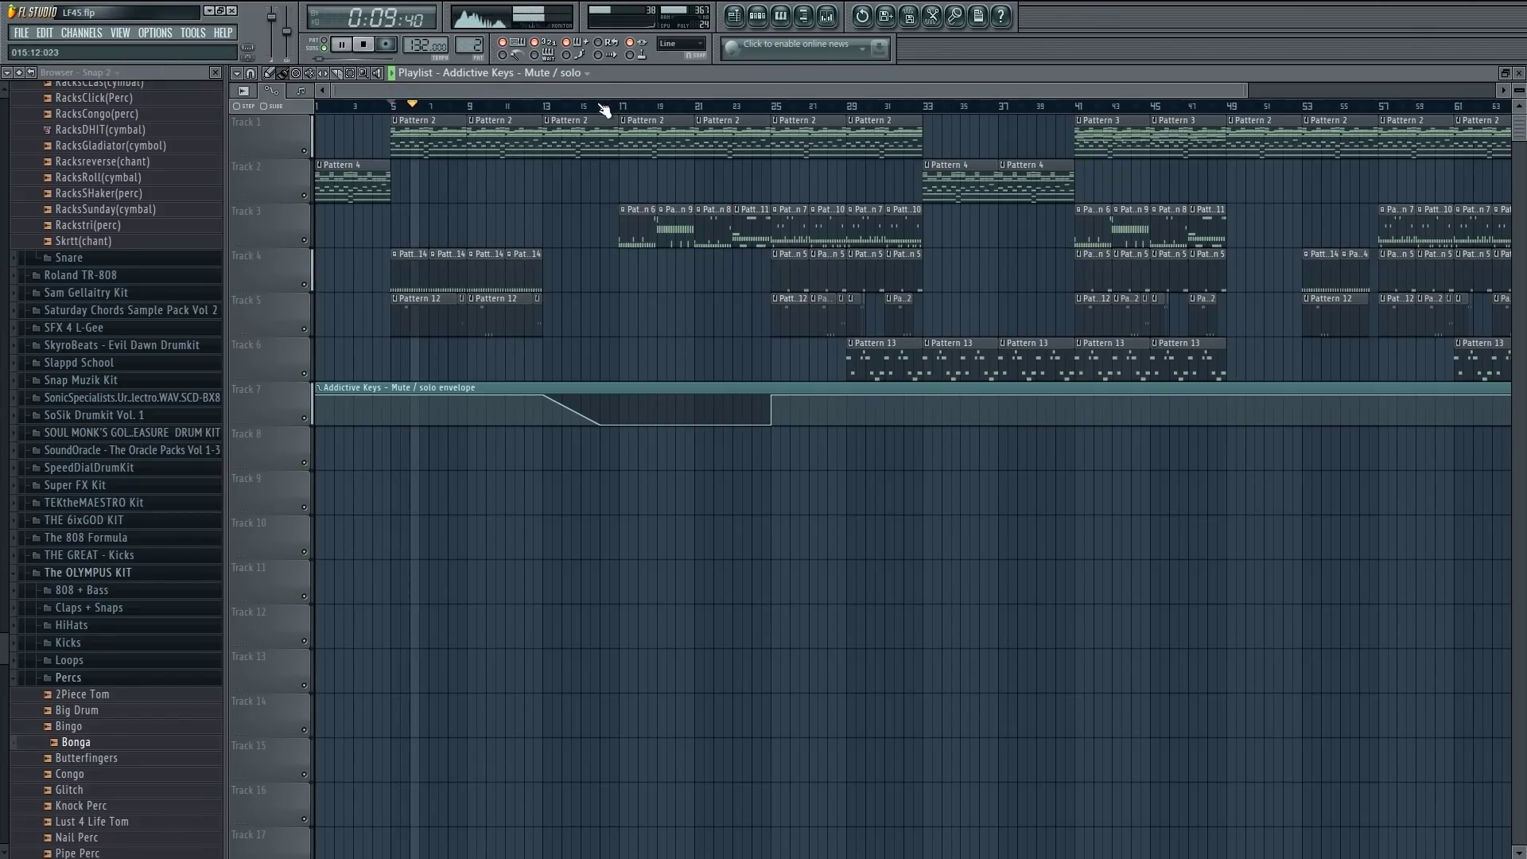
left_click(566, 107)
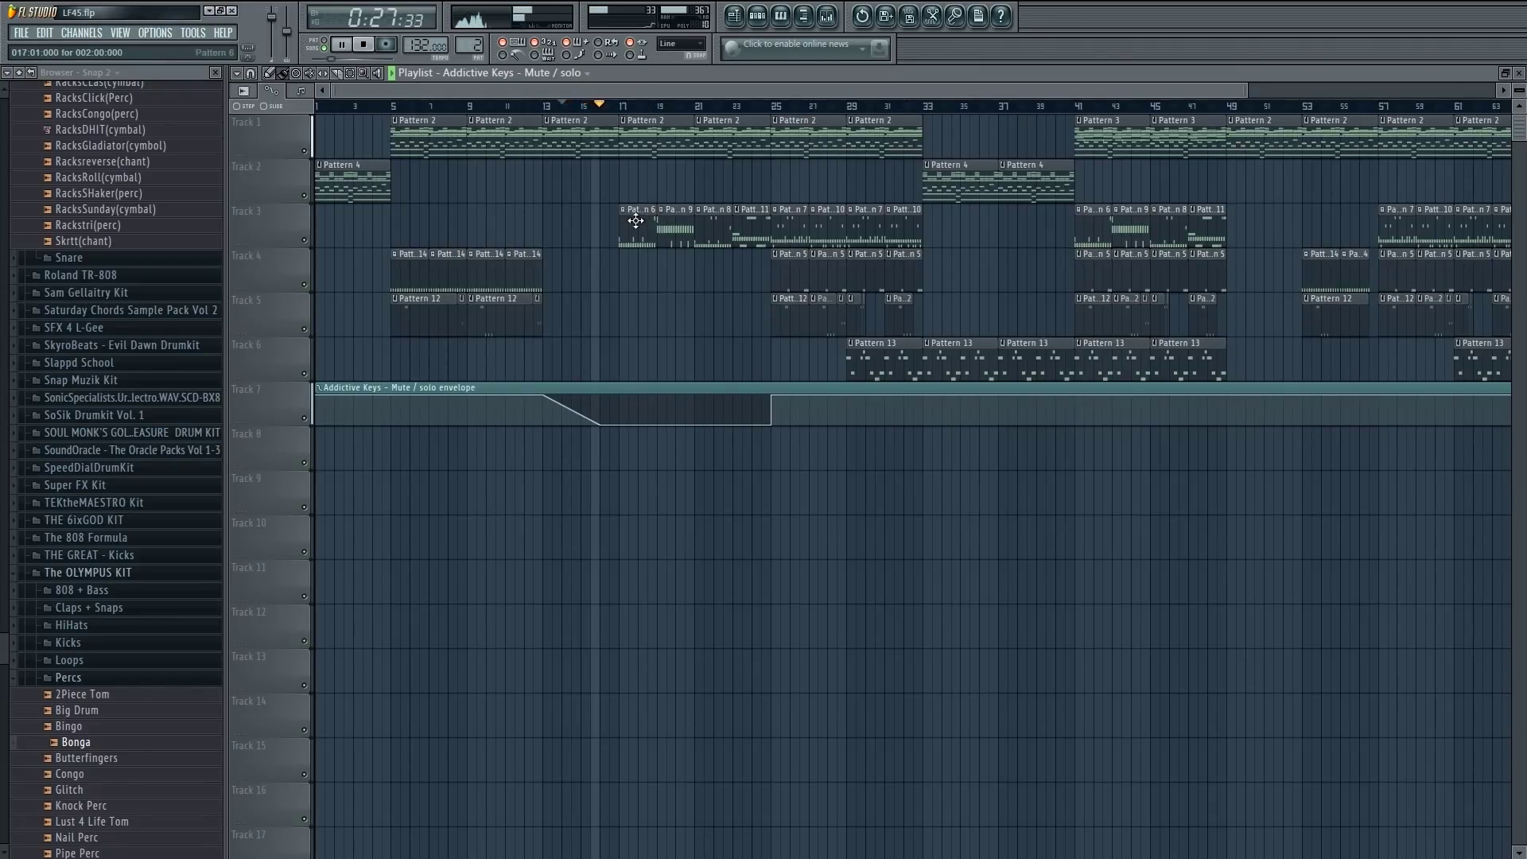
left_click(757, 15)
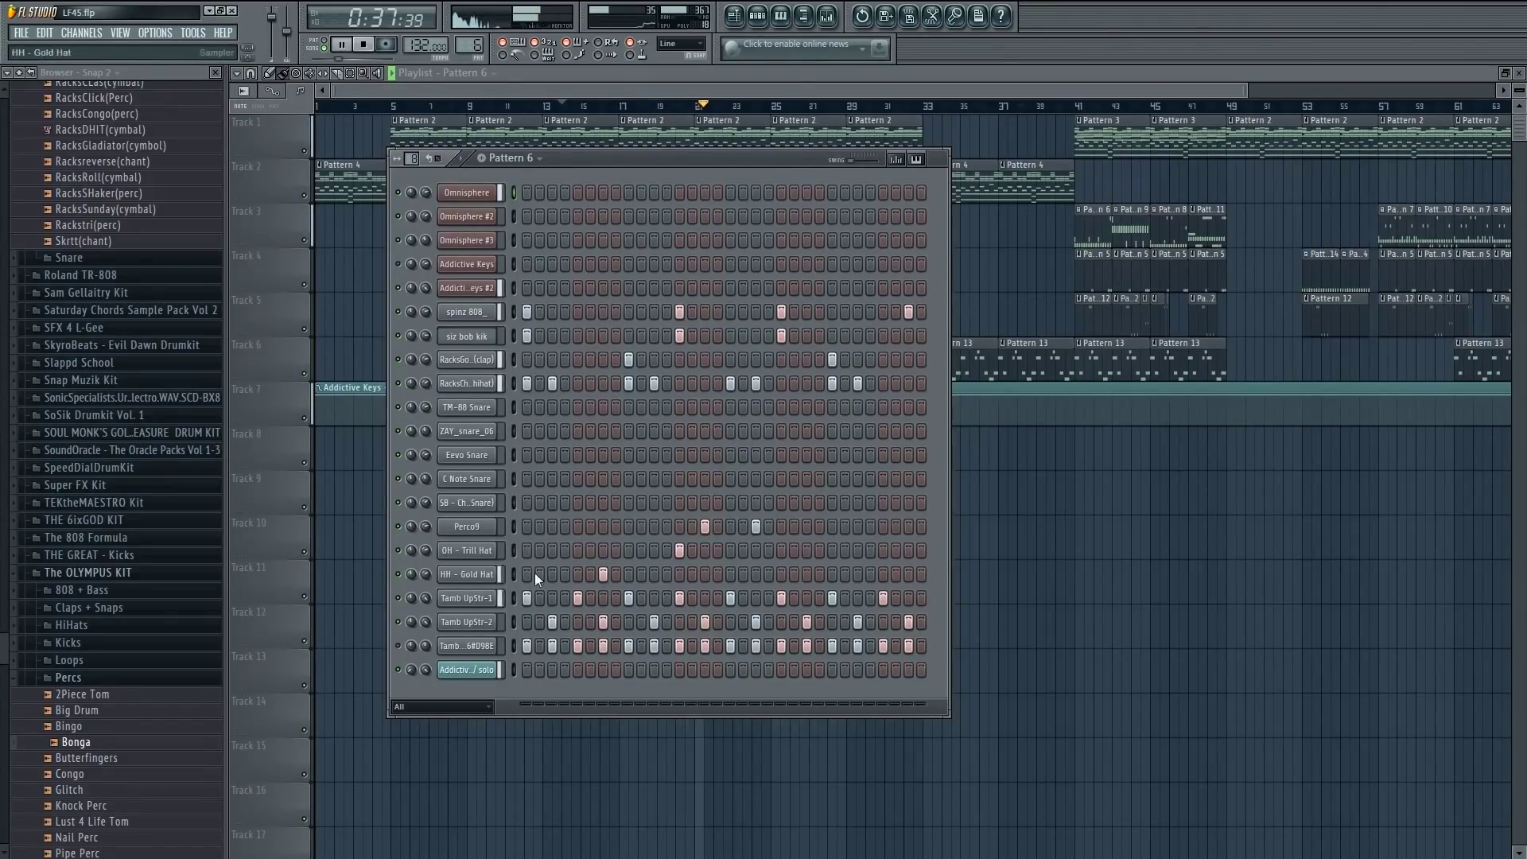
- Stop playback and audition the Perco9 sound at several pitches from its channel settings
left_click(467, 526)
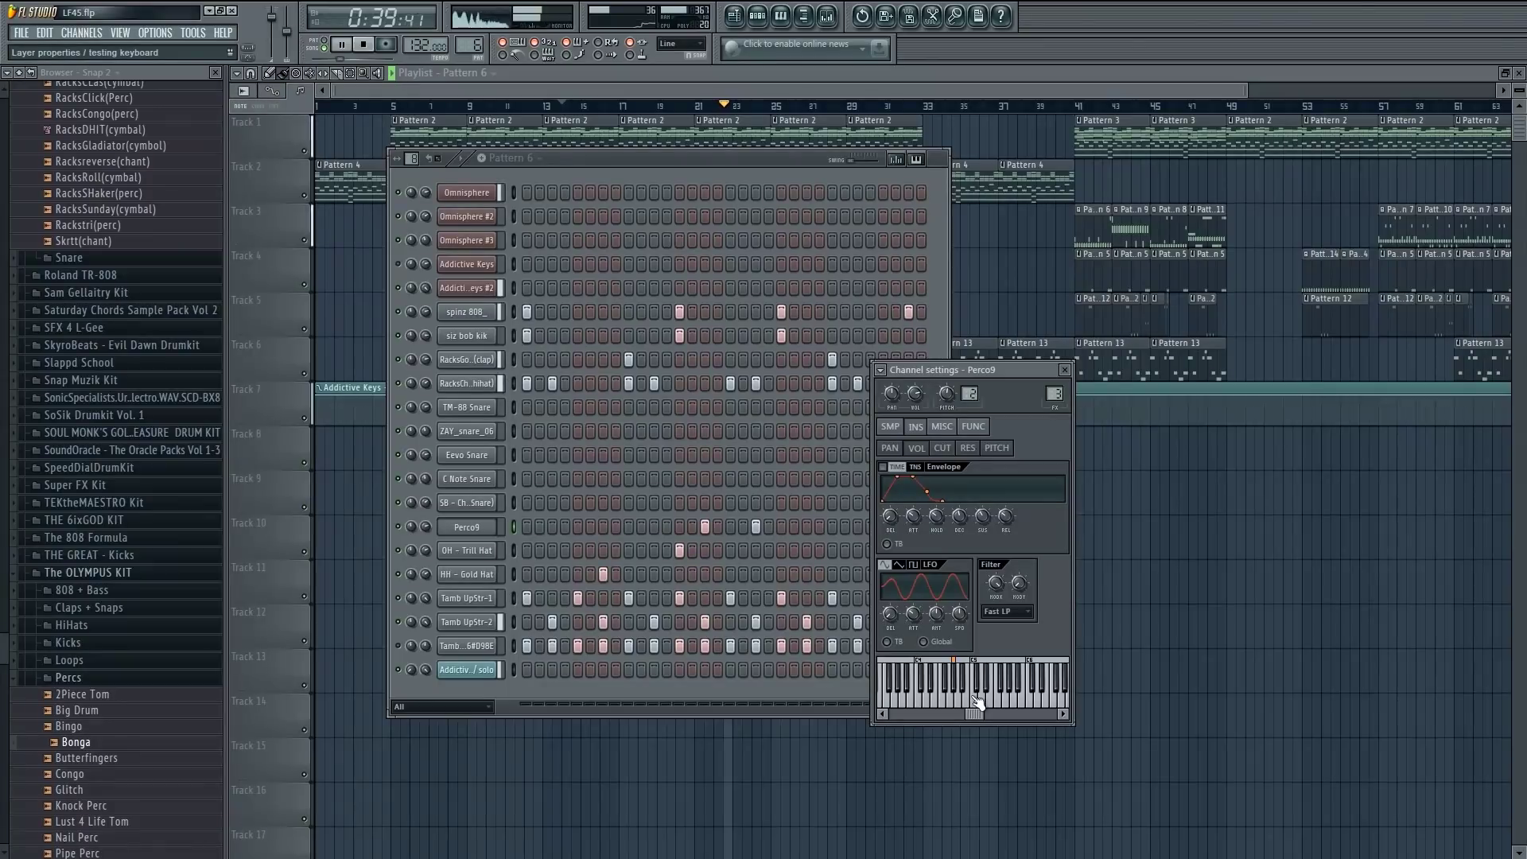
key("space")
left_click(958, 693)
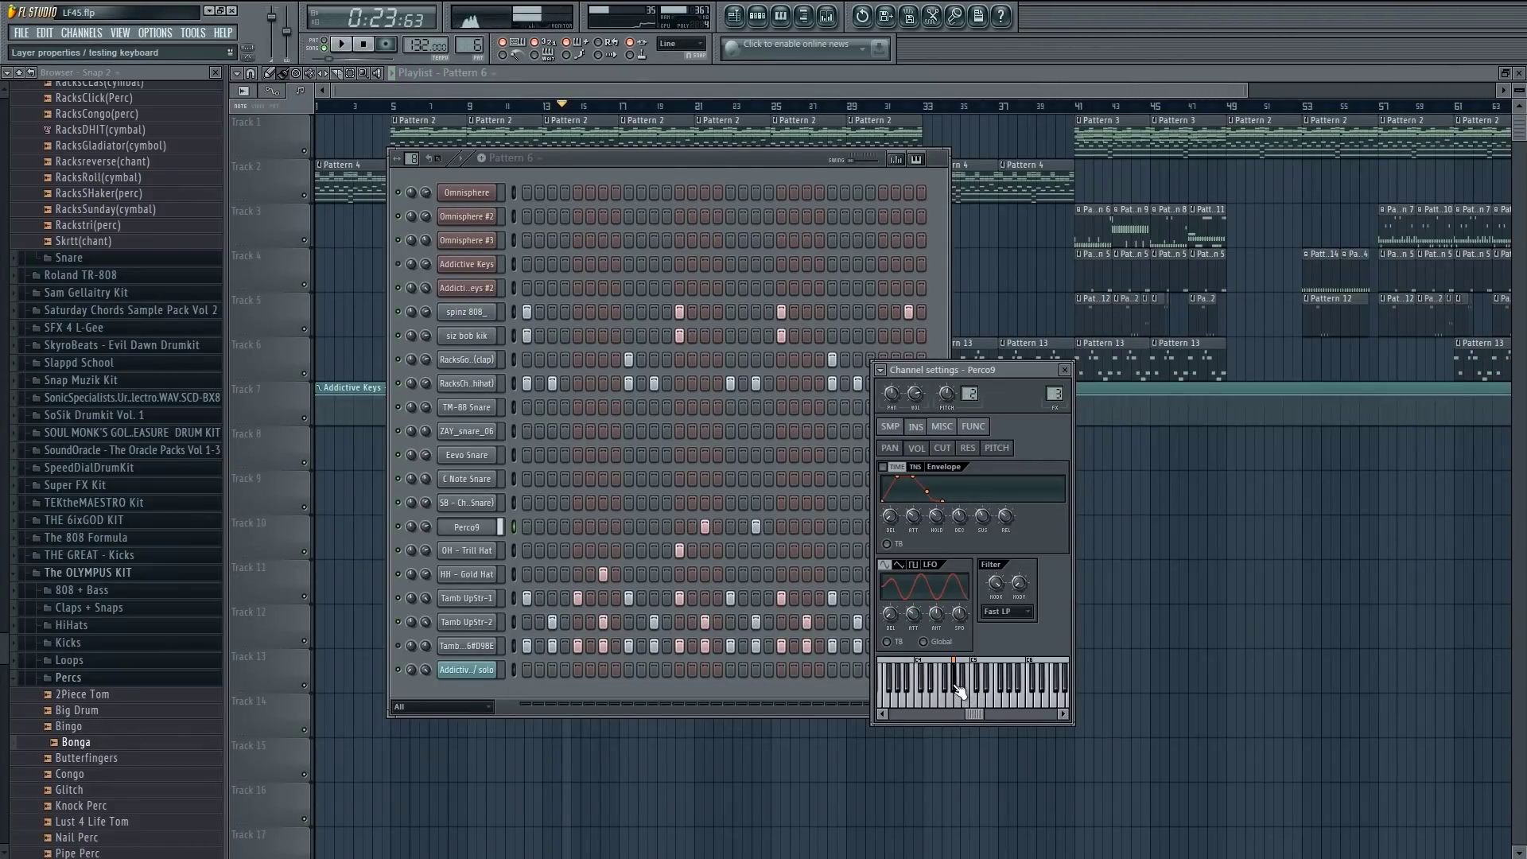
left_click(962, 694)
left_click(976, 705)
left_click(976, 705)
left_click(975, 705)
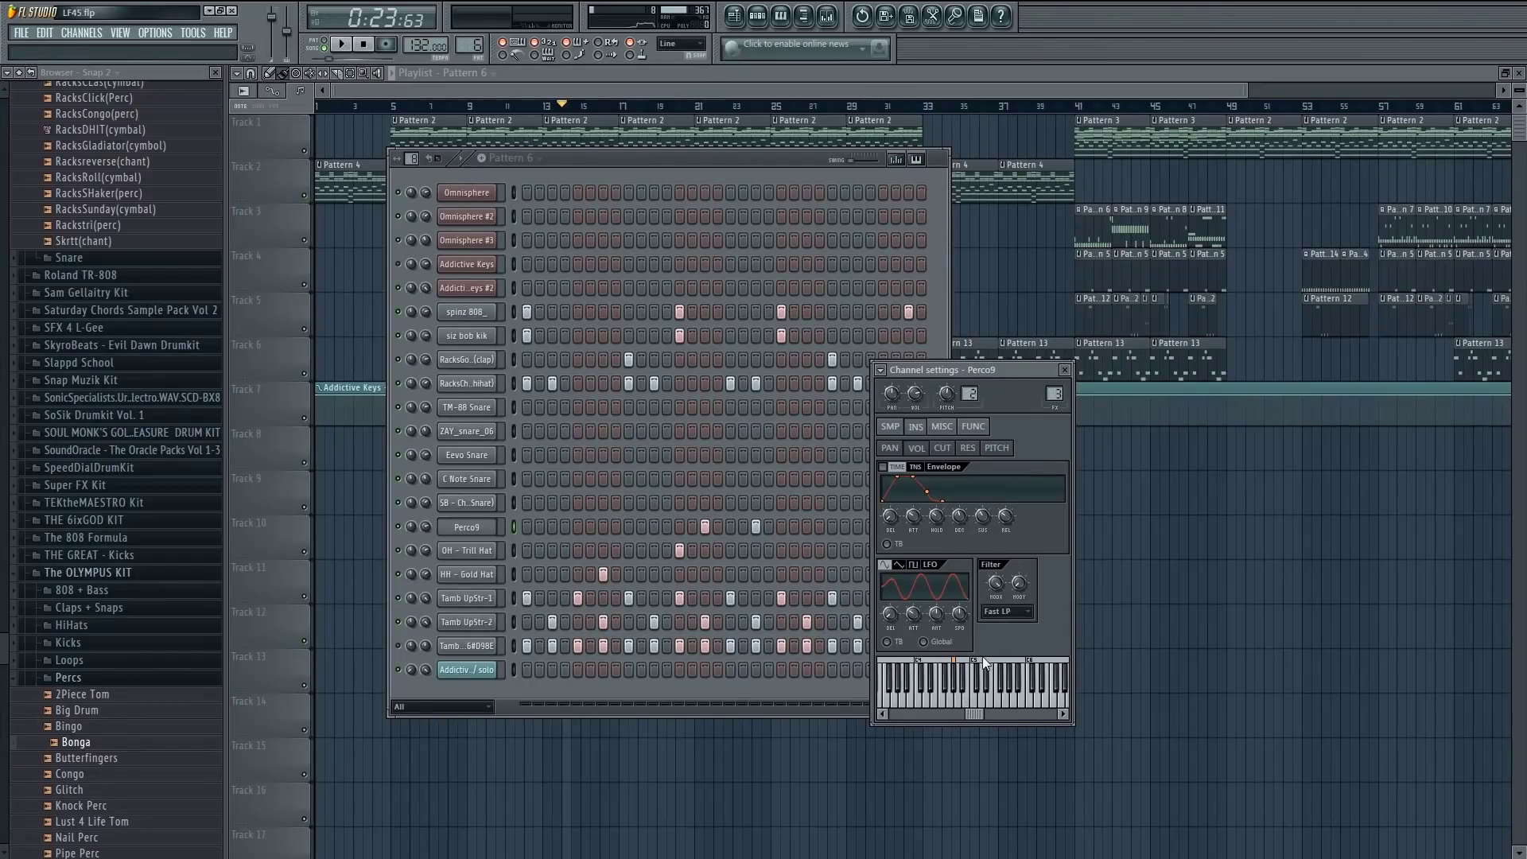
left_click(958, 692)
- Play Pattern 6 alone in pattern mode, then close the pattern windows
key("space")
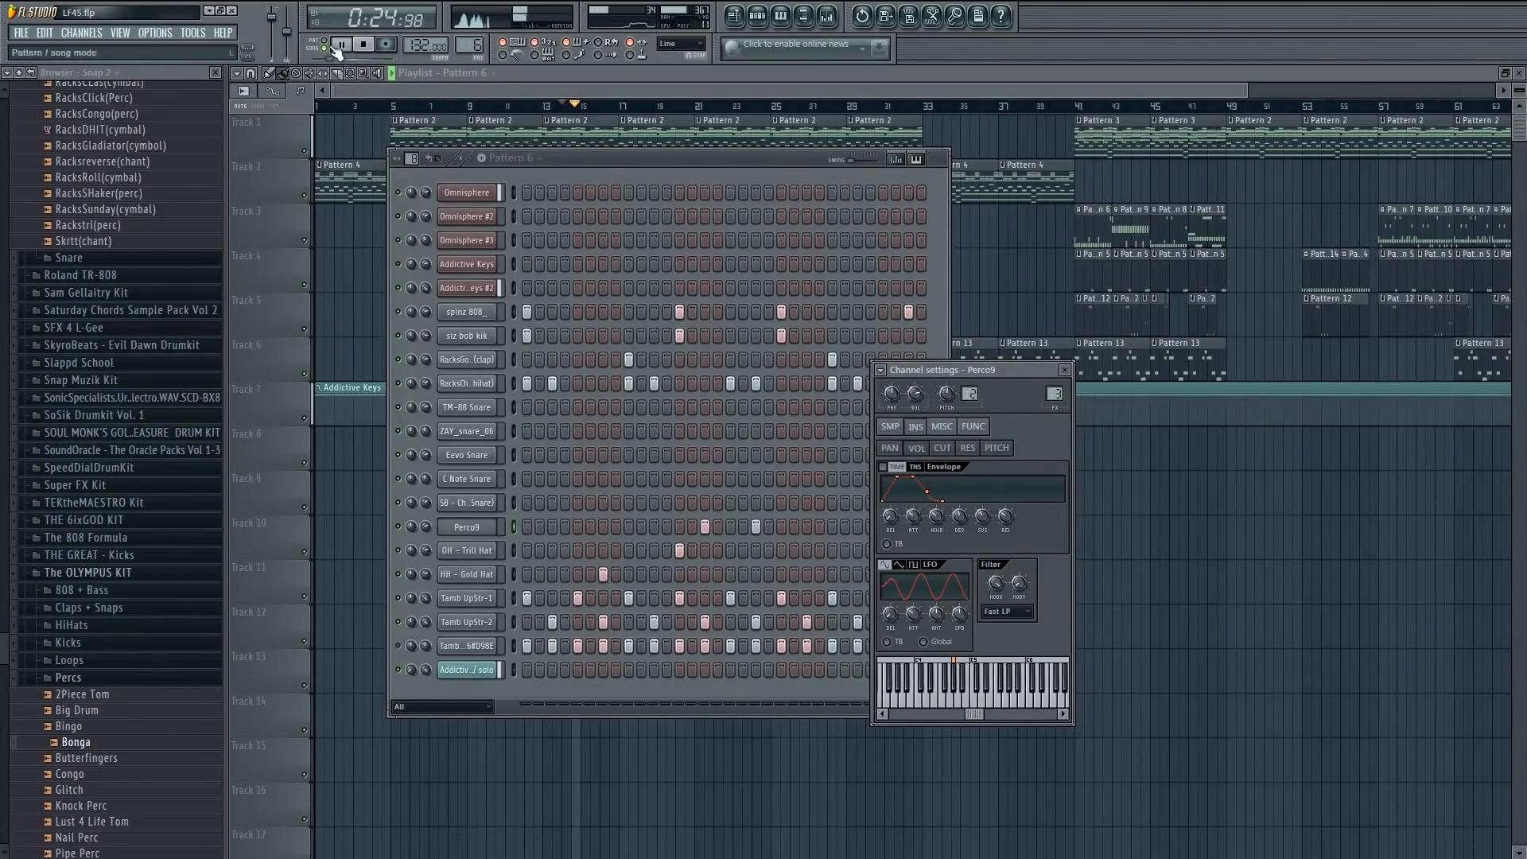
key("l")
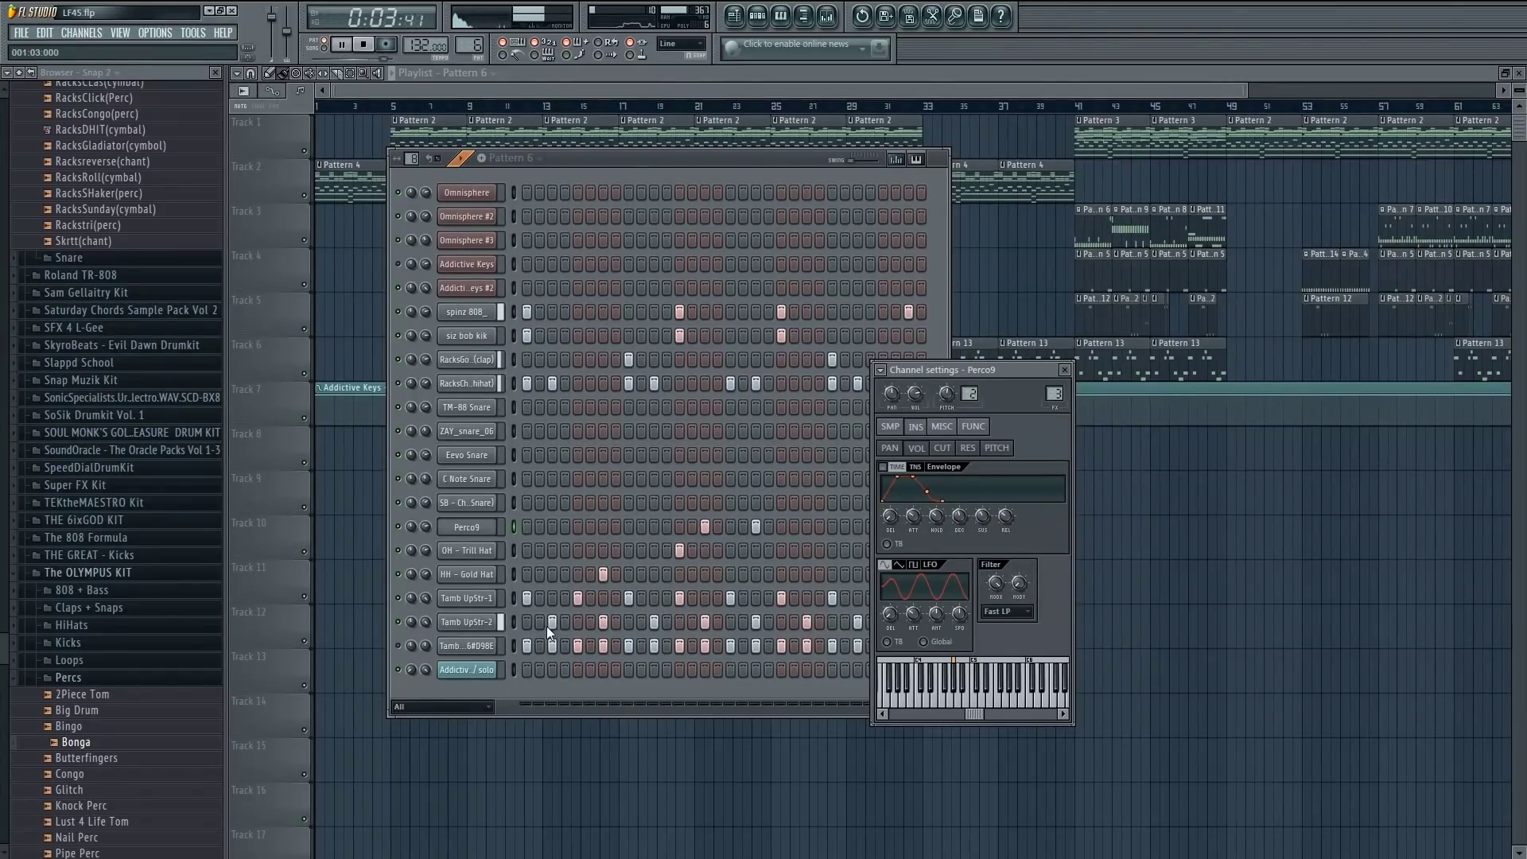
left_click(485, 89)
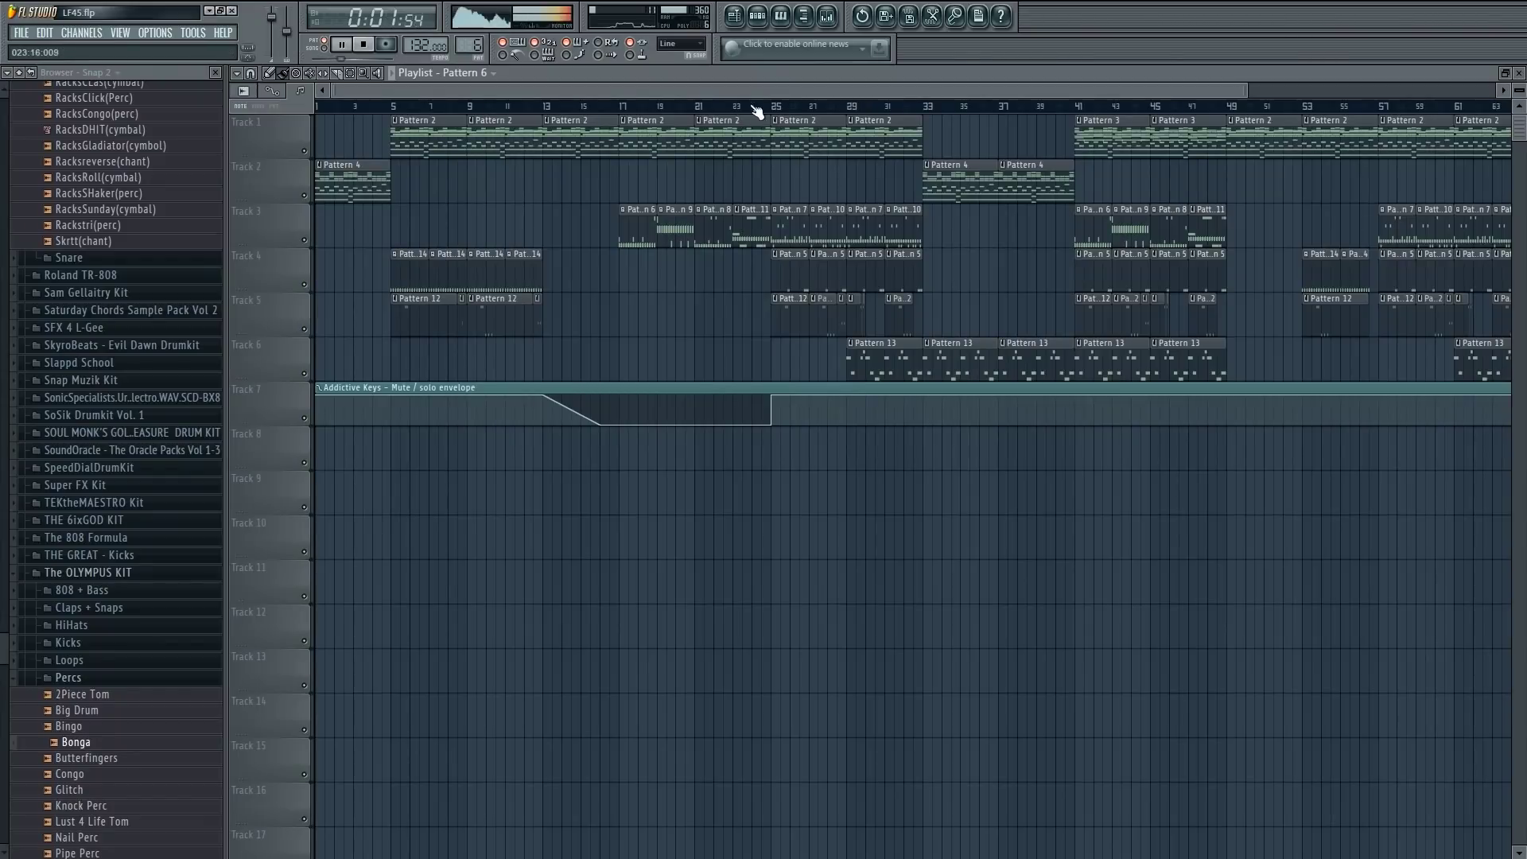
- Play the LF45 song from bar 25, then stop playback
left_click(774, 104)
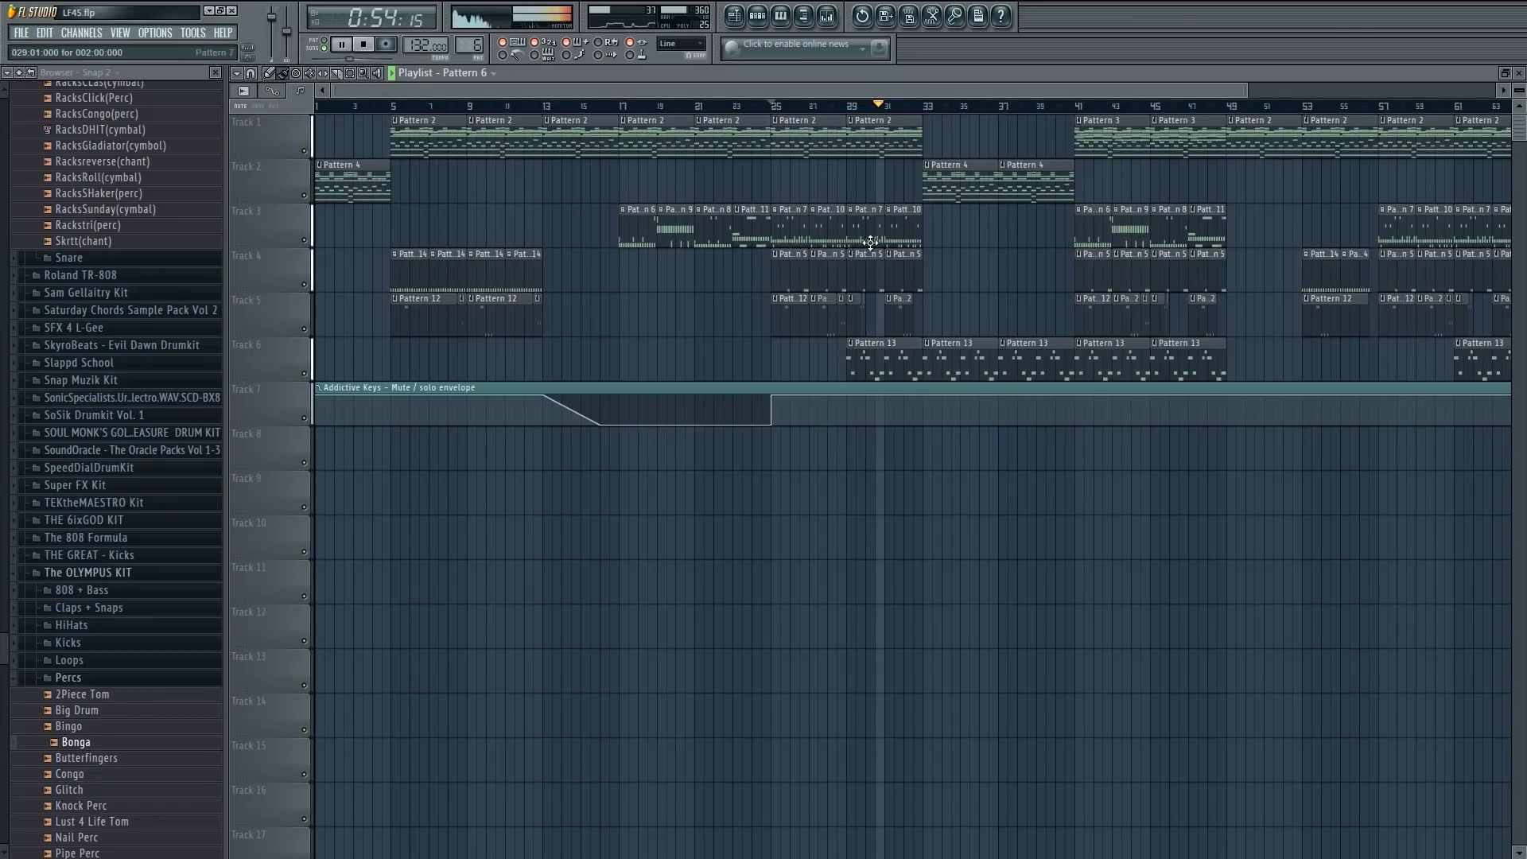
left_click(365, 45)
- Switch to the browser showing the paused 21 Savage & Metro Boomin 'X ft Future' YouTube video
key("alt+Tab")
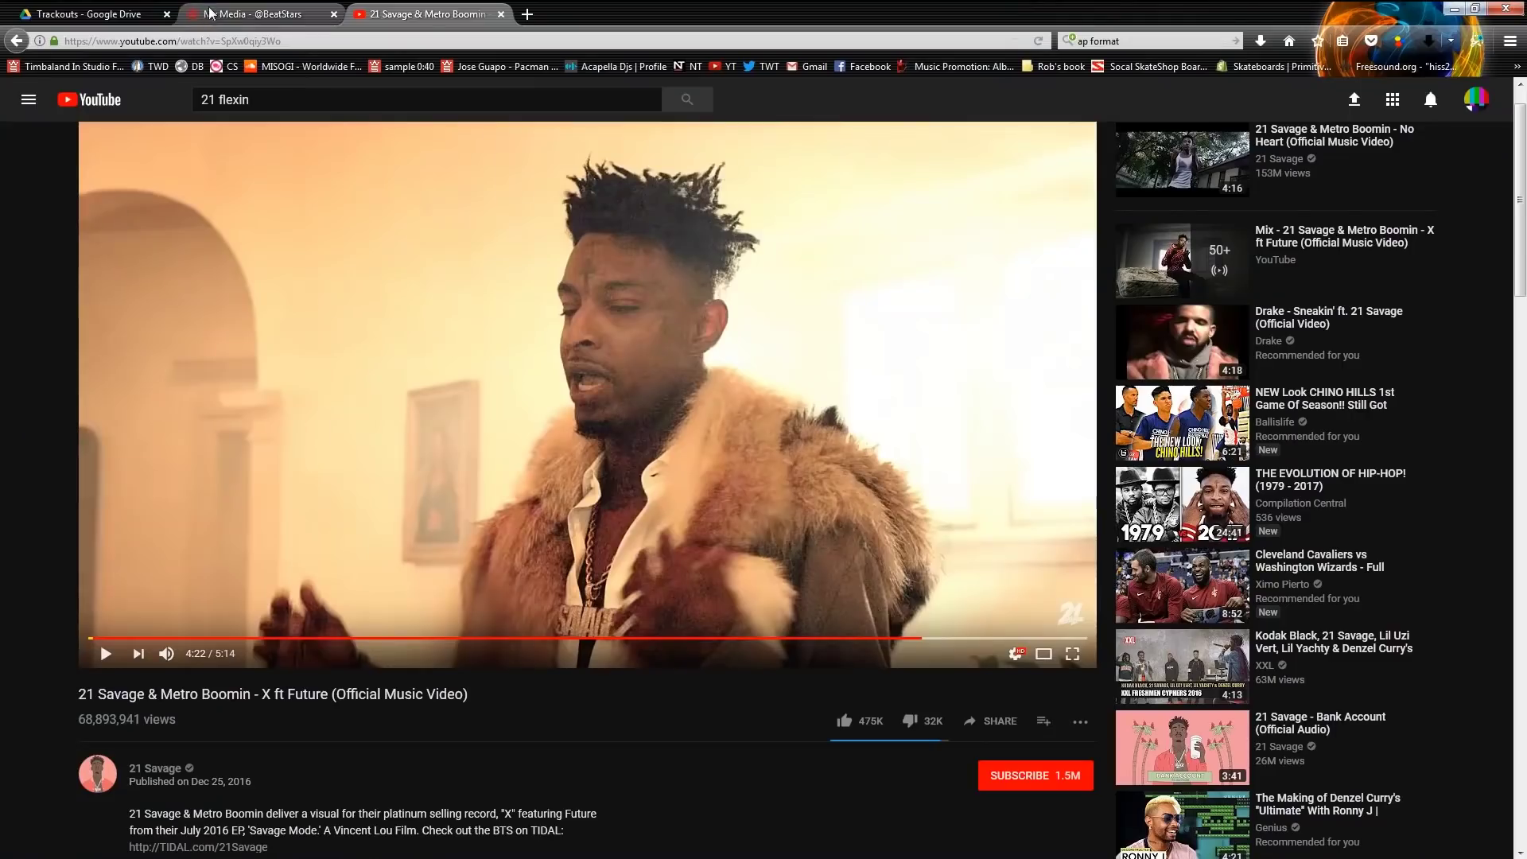